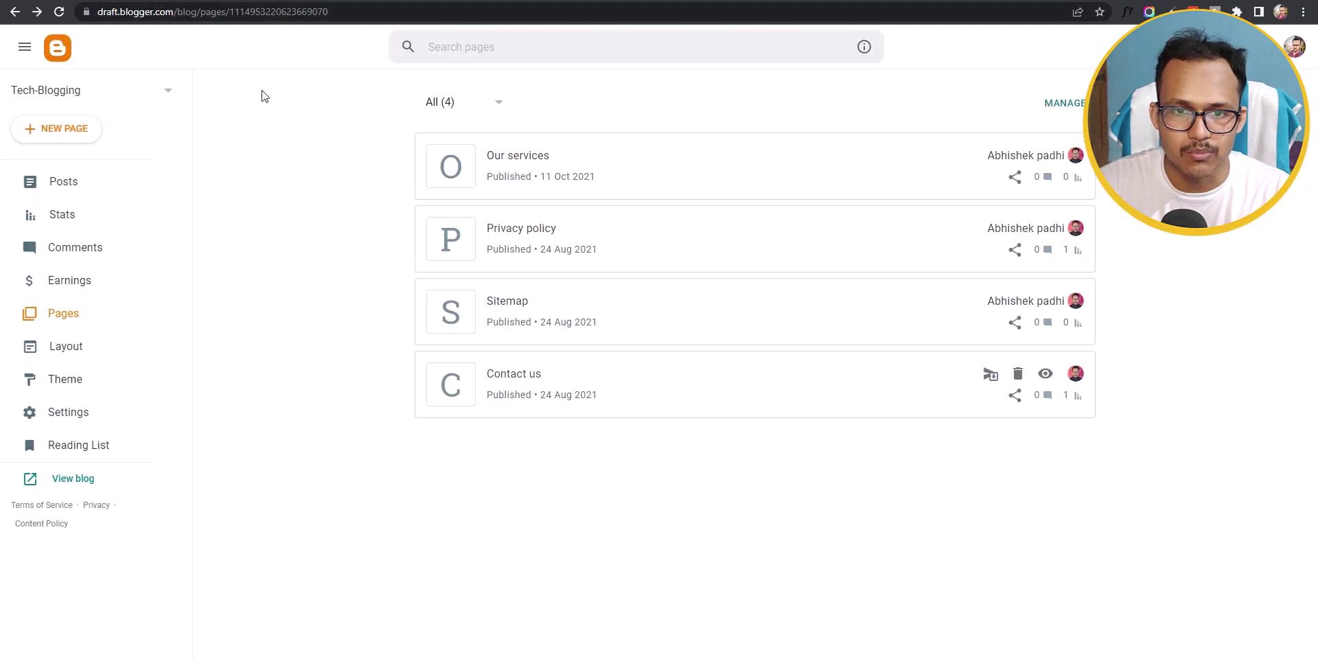
Step: Go to the blog's Pages list and open the Contact us page for editing
{"action": "left_click", "coordinate": [70, 188]}
{"action": "left_click", "coordinate": [60, 320]}
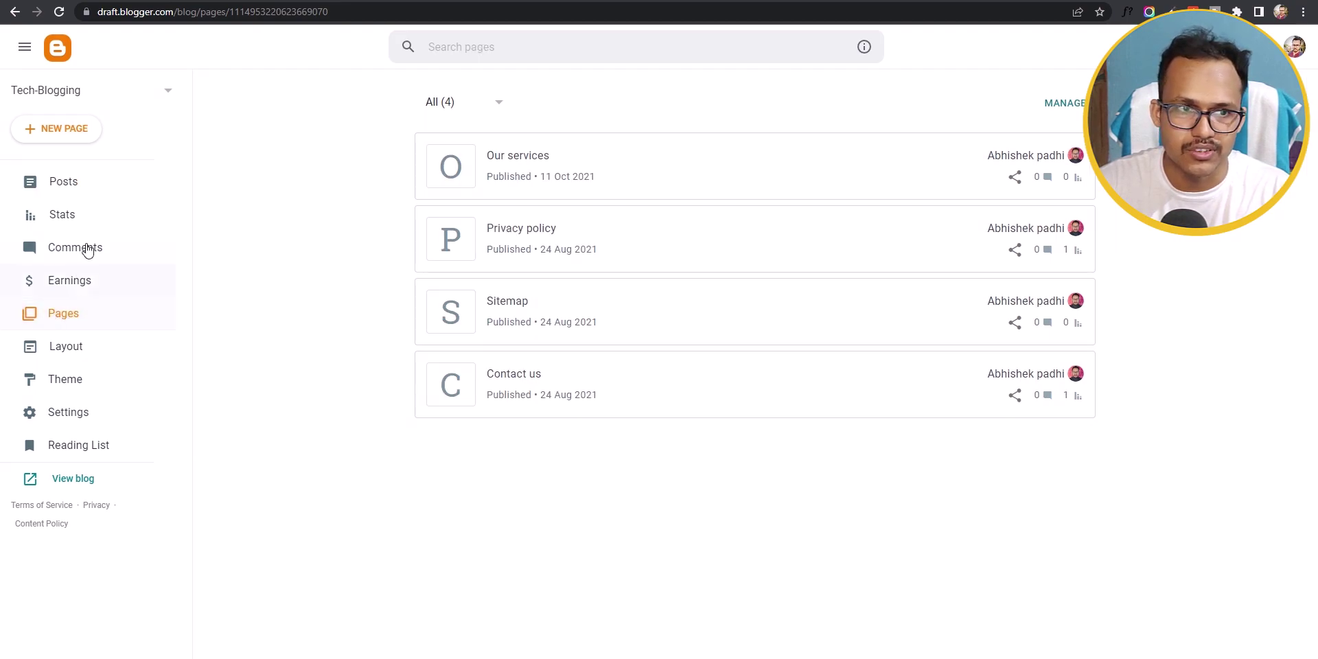
{"action": "left_click", "coordinate": [58, 140]}
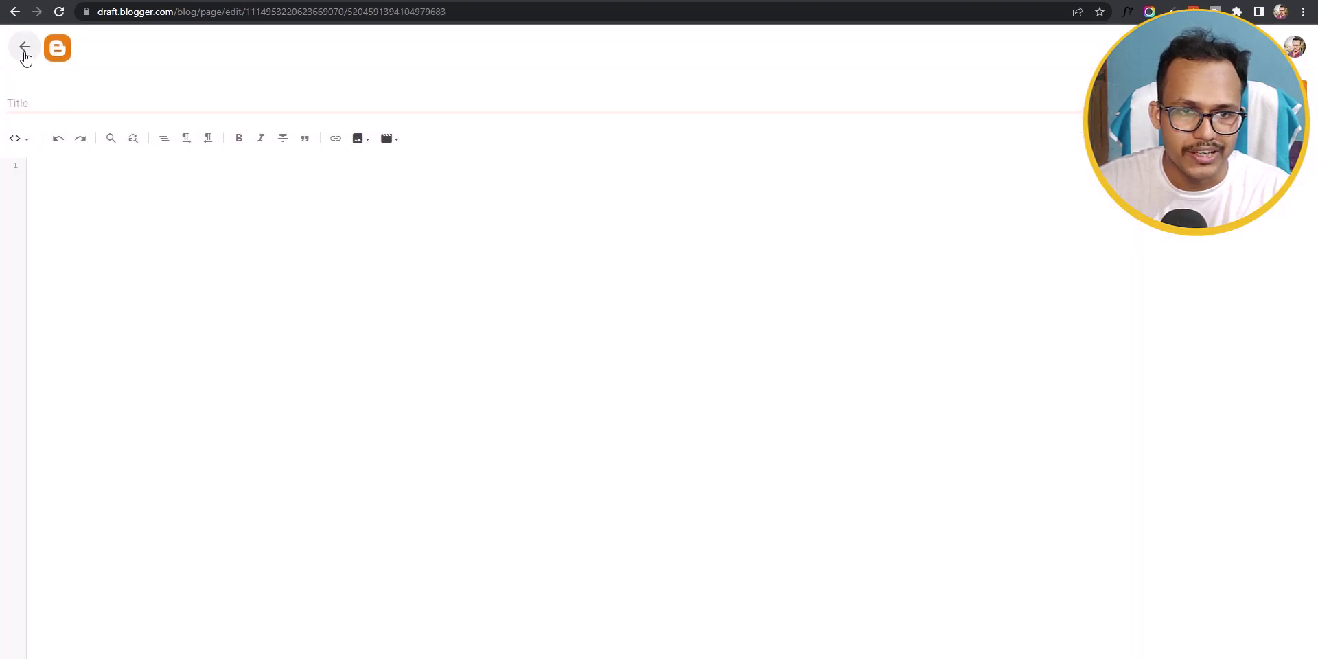
{"action": "left_click", "coordinate": [25, 46]}
{"action": "left_click", "coordinate": [528, 450]}
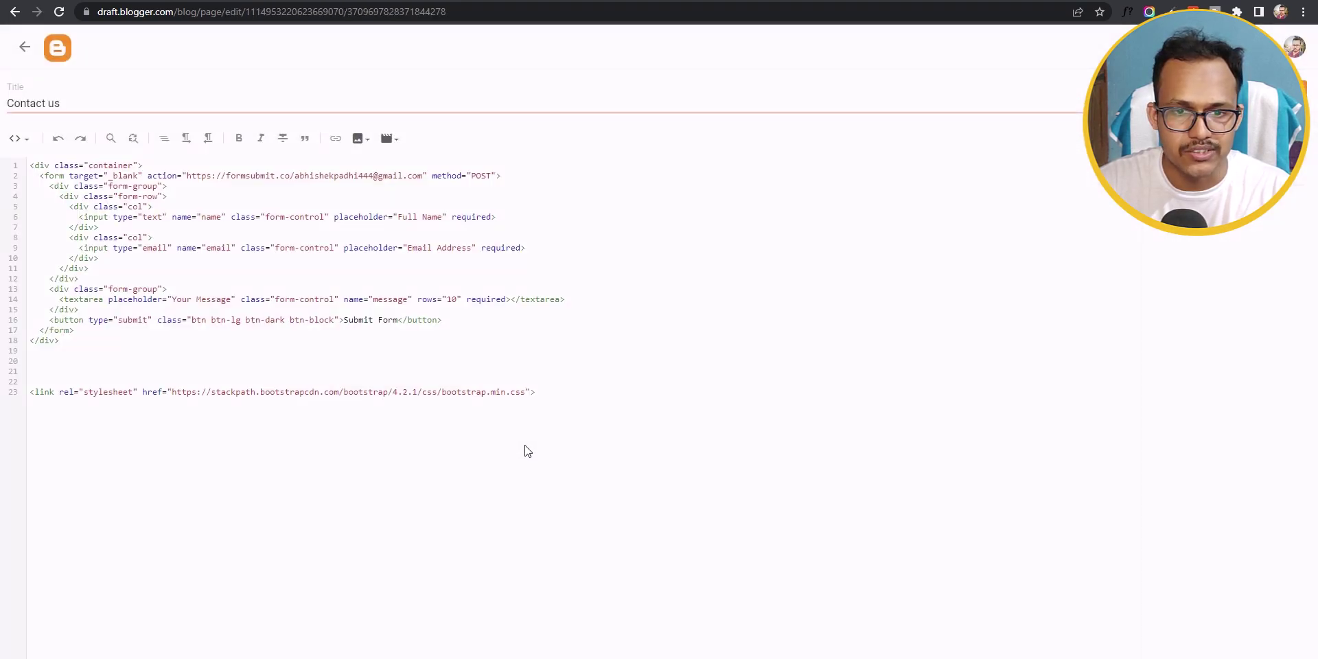
Step: Preview the form in Compose view, then return to HTML view
{"action": "left_click", "coordinate": [12, 150]}
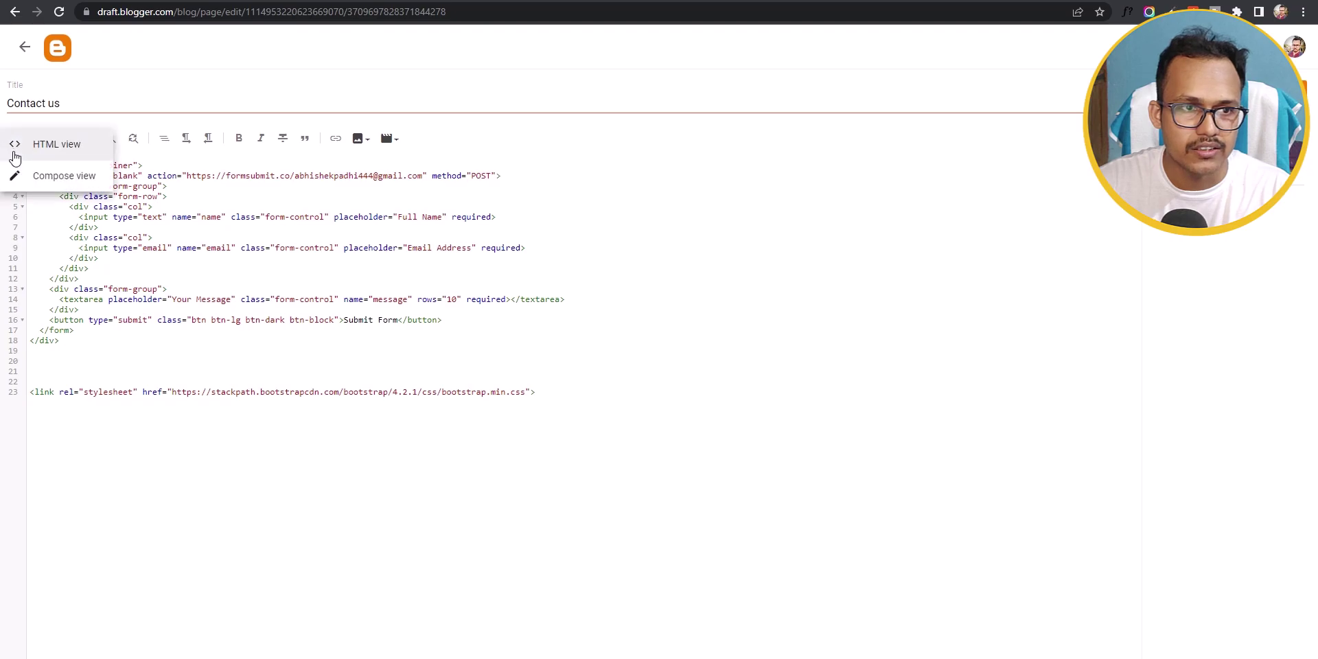
{"action": "left_click", "coordinate": [15, 170]}
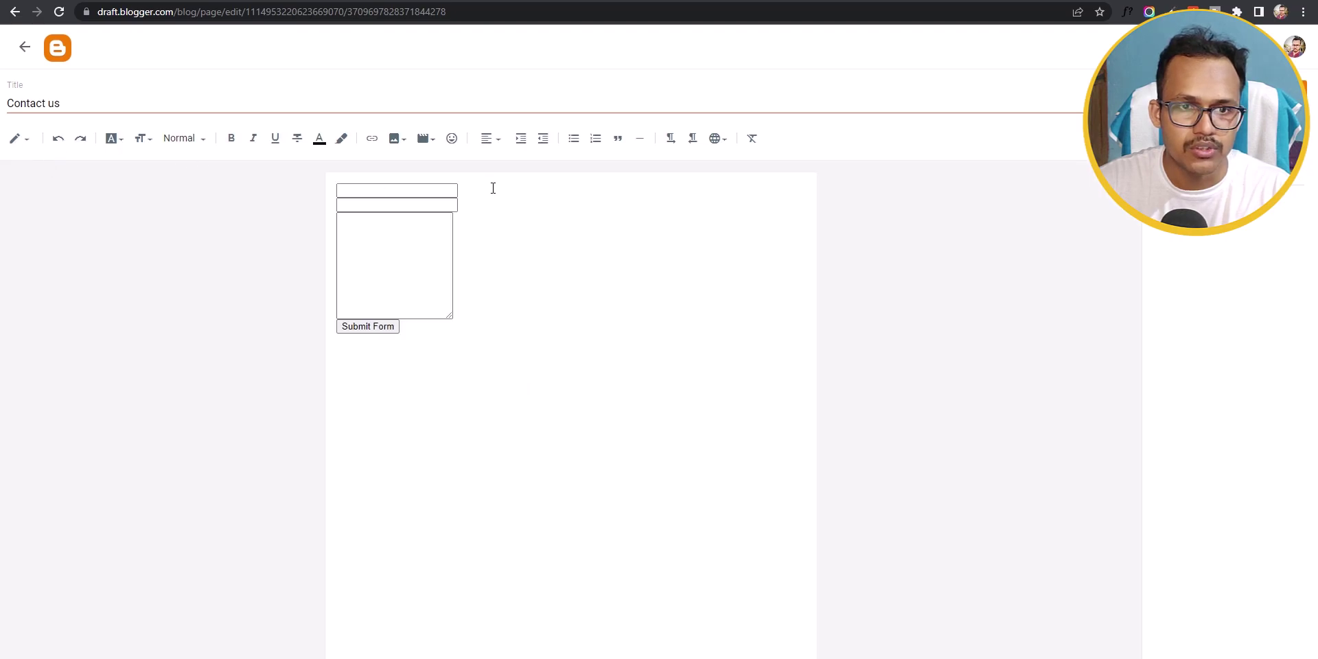
{"action": "left_click", "coordinate": [26, 141]}
{"action": "left_click", "coordinate": [35, 114]}
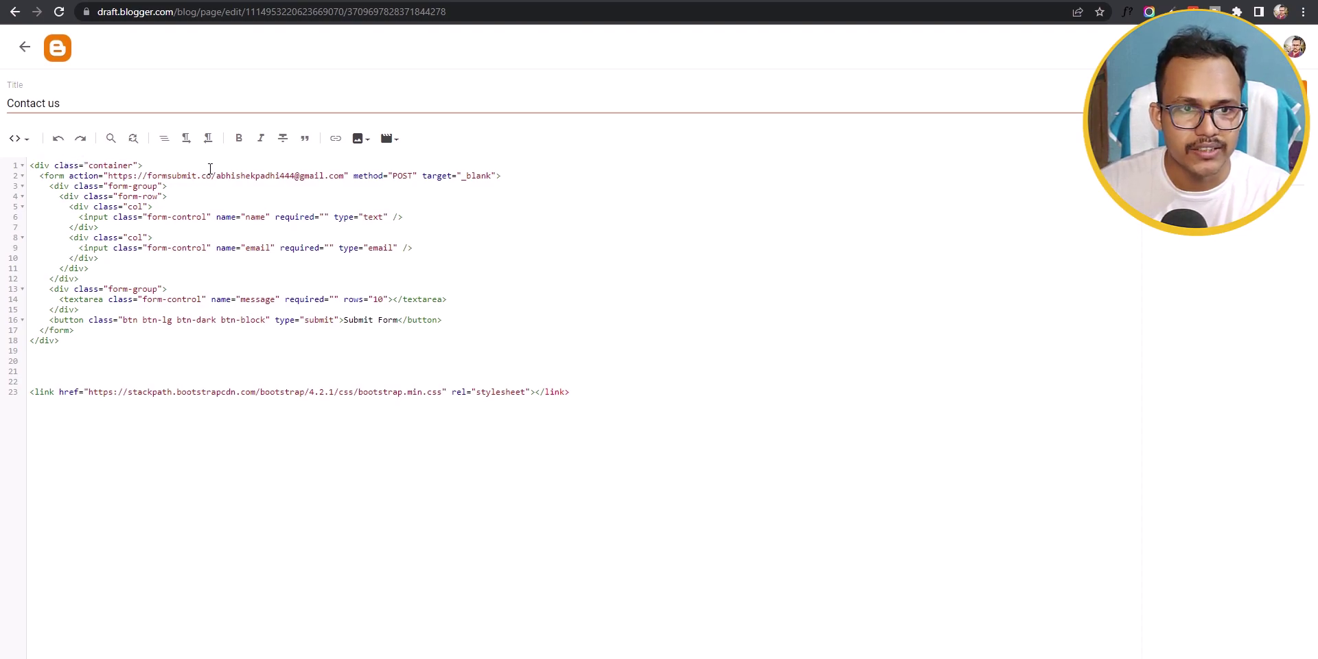
Step: Select the email address in the form's FormSubmit action URL
{"action": "left_click_drag", "start_coordinate": [217, 178], "coordinate": [346, 178]}
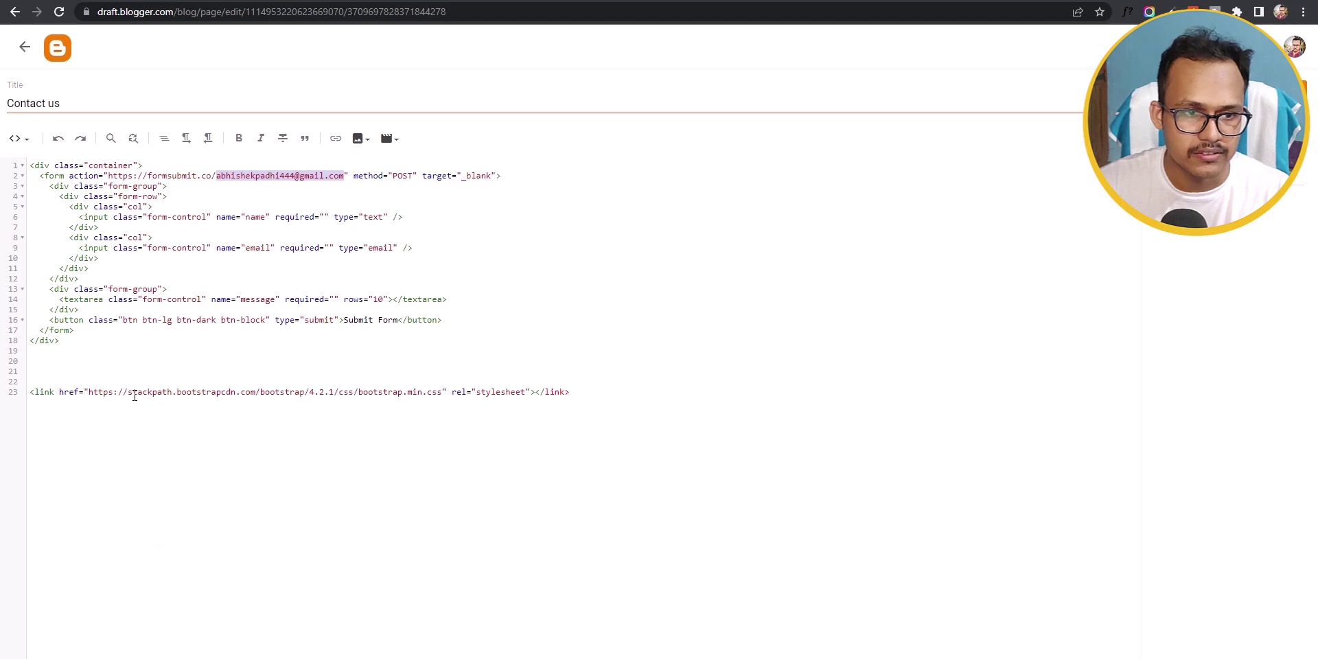
{"action": "left_click", "coordinate": [142, 370]}
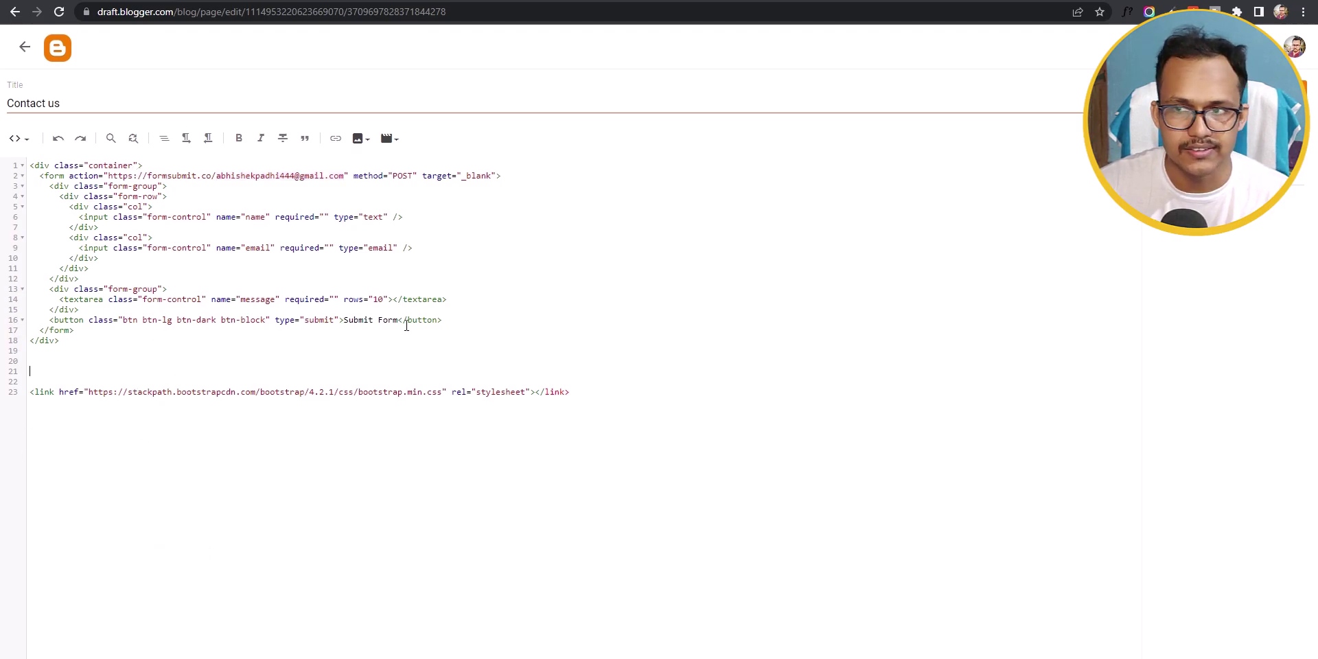
{"action": "left_click", "coordinate": [385, 0]}
Step: Add 'This test message' after Hello in the live Contact us form and submit it
{"action": "key", "text": "ctrl+Tab"}
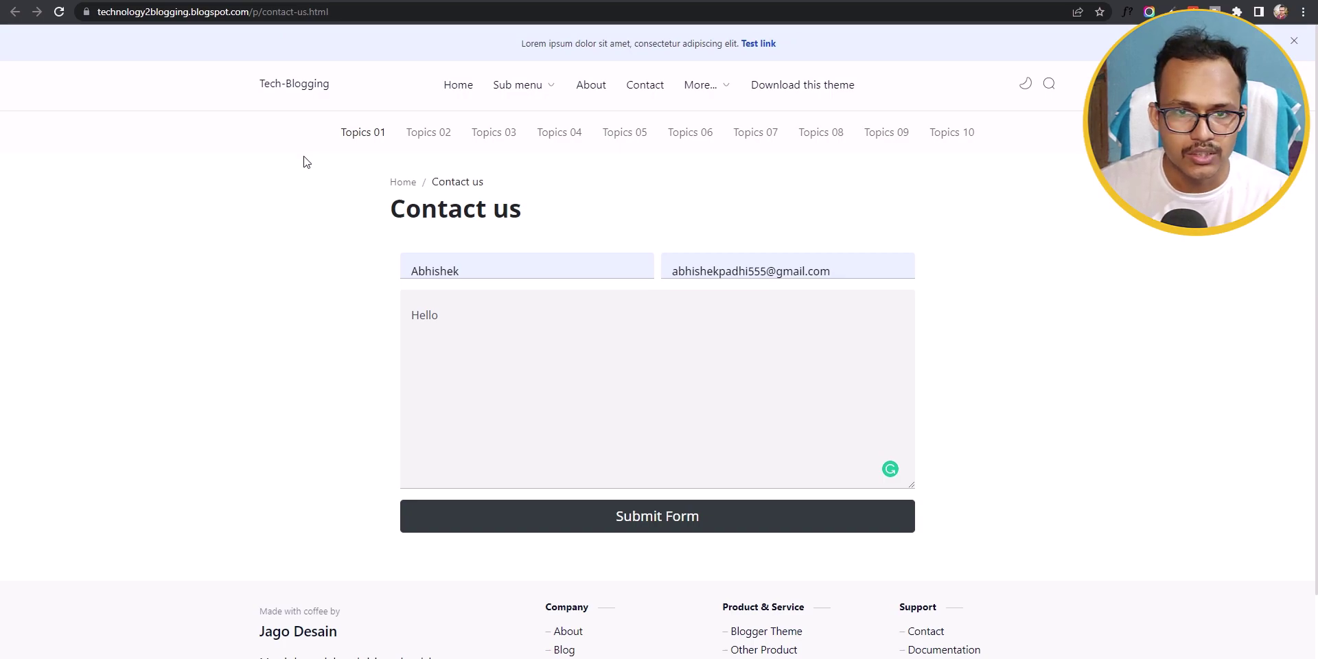
{"action": "left_click", "coordinate": [543, 337]}
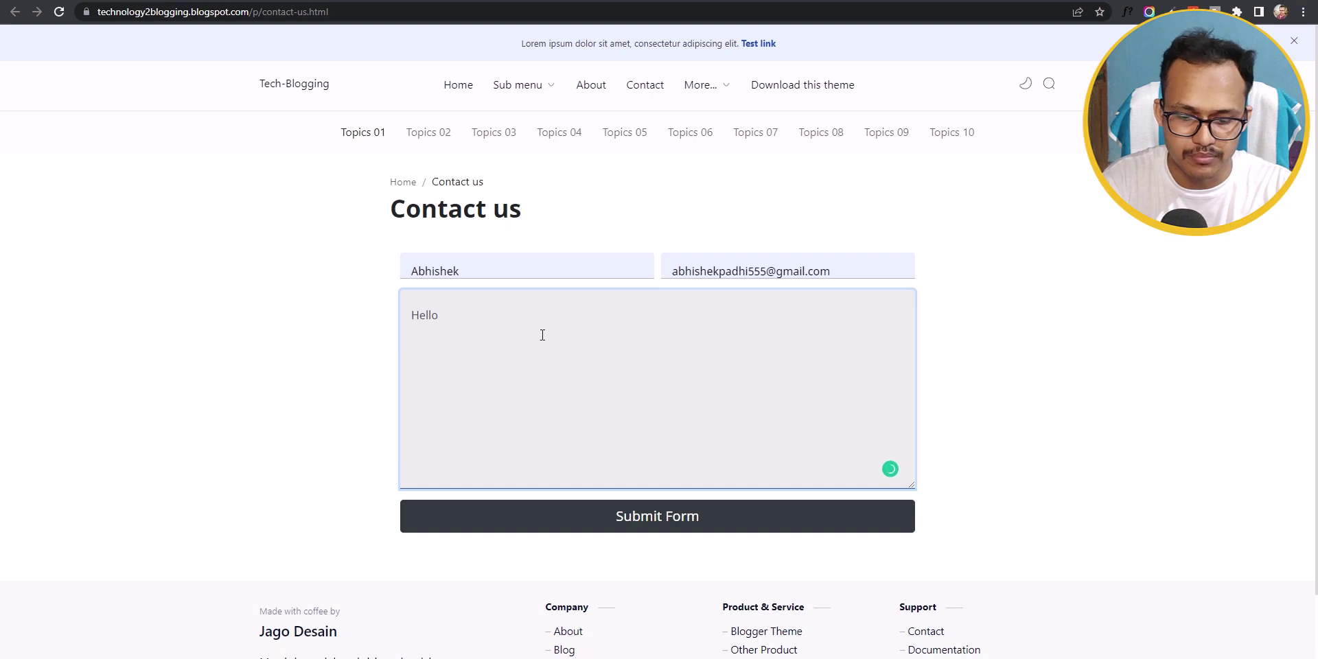
{"action": "type", "text": "Mr."}
{"action": "key", "text": "BackSpace"}
{"action": "key", "text": "BackSpace"}
{"action": "key", "text": "BackSpace"}
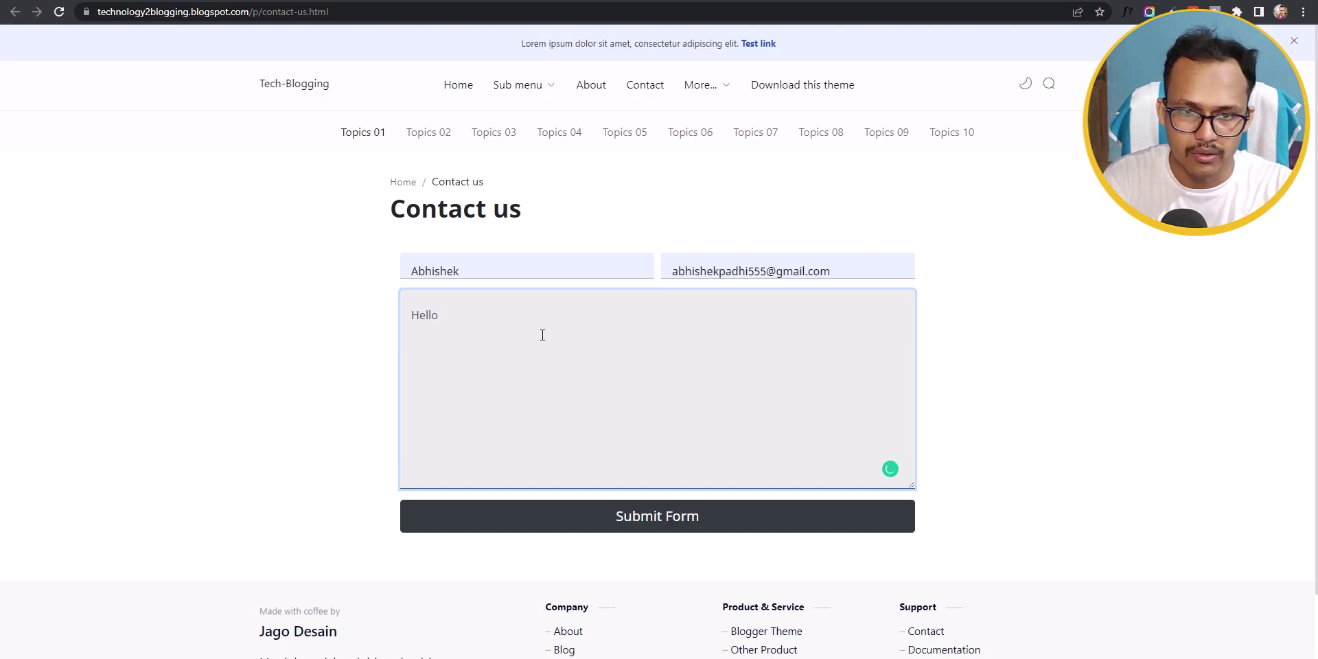
{"action": "type", "text": "This te"}
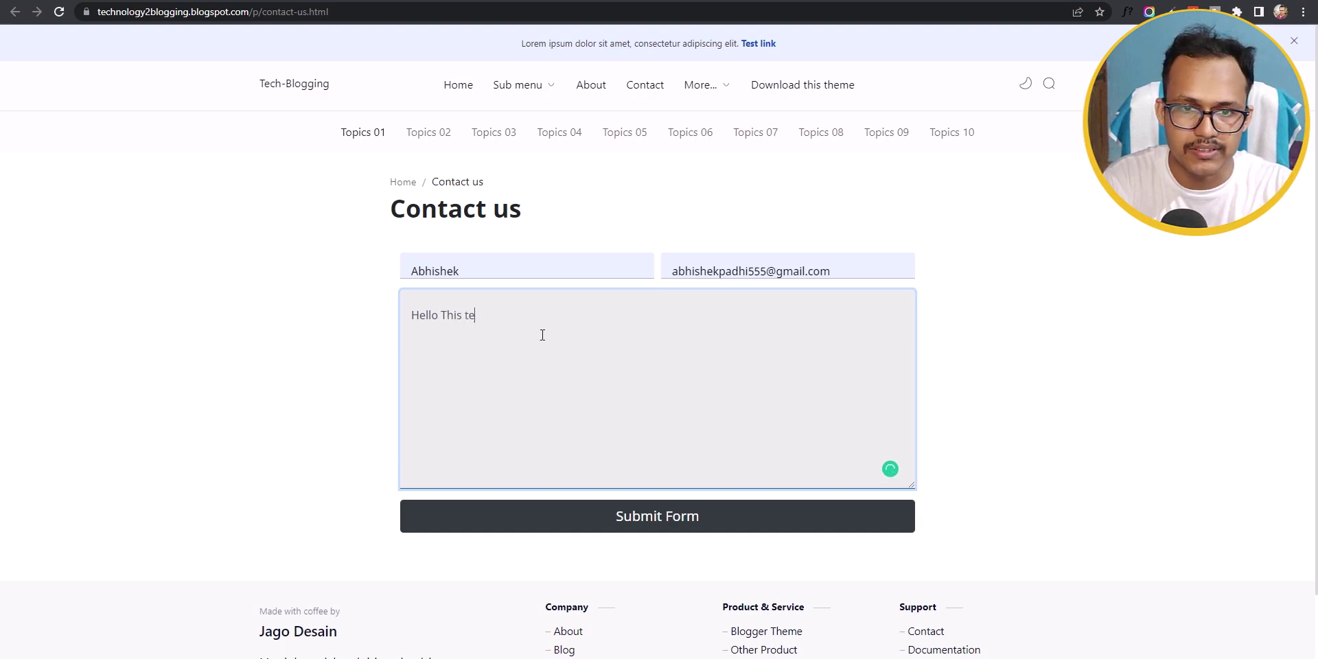
{"action": "type", "text": "st message"}
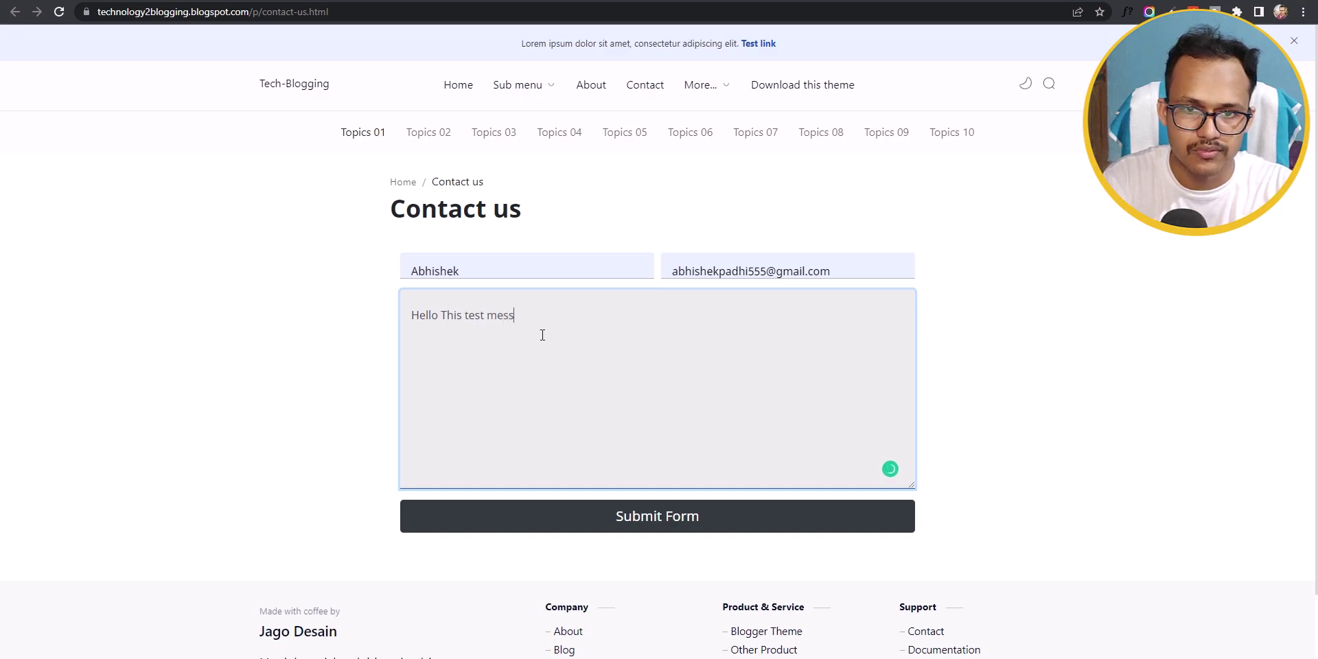
{"action": "left_click", "coordinate": [646, 519]}
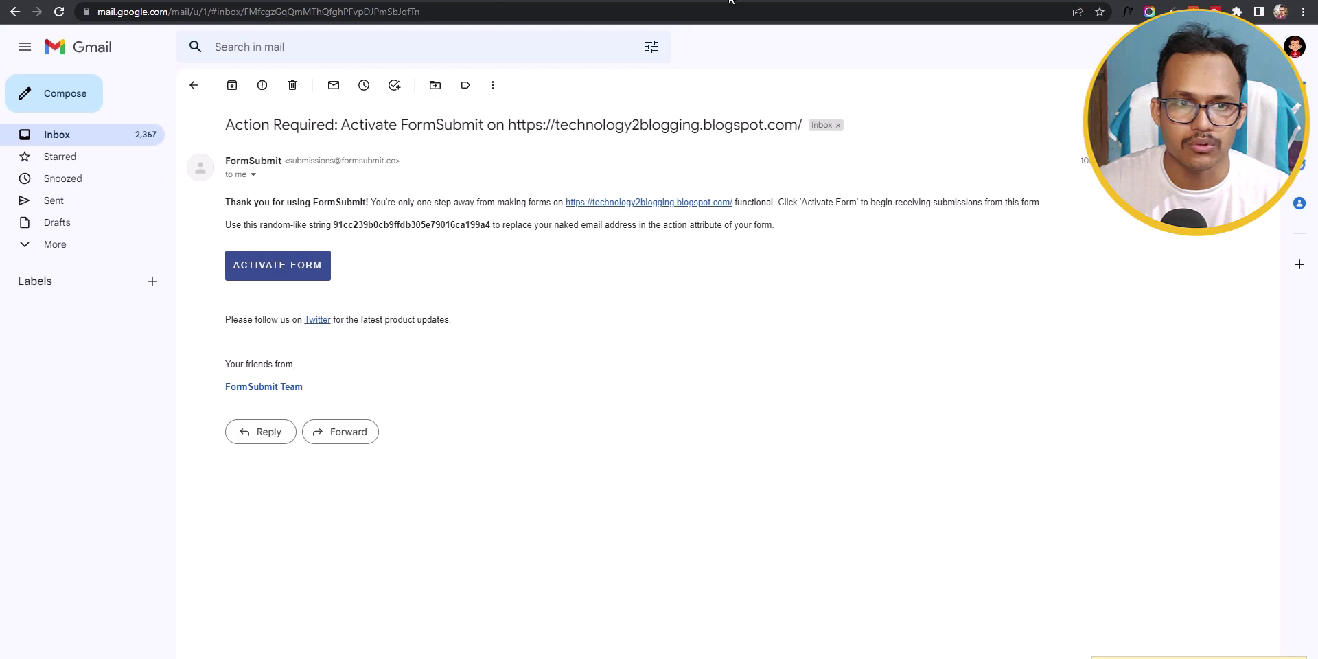
Step: Open FormSubmit's Action Required email, expand its trimmed content, and activate the form
{"action": "left_click", "coordinate": [193, 85]}
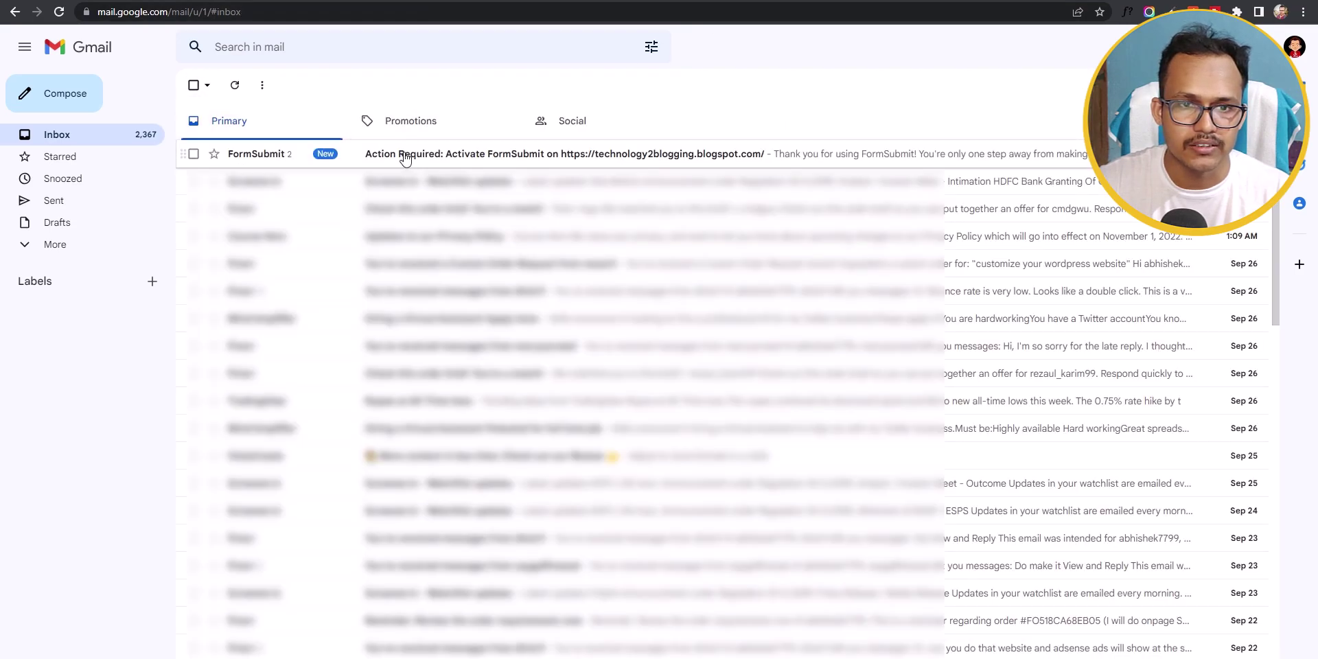
{"action": "left_click", "coordinate": [459, 155]}
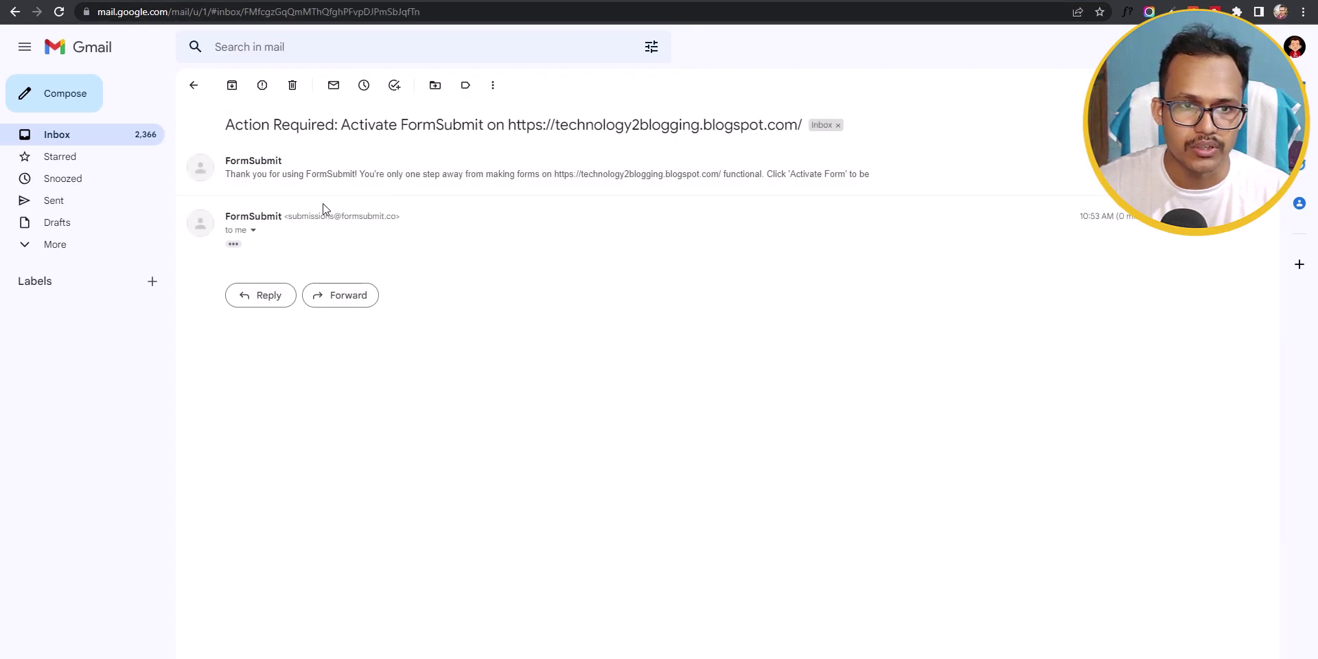
{"action": "left_click", "coordinate": [233, 244]}
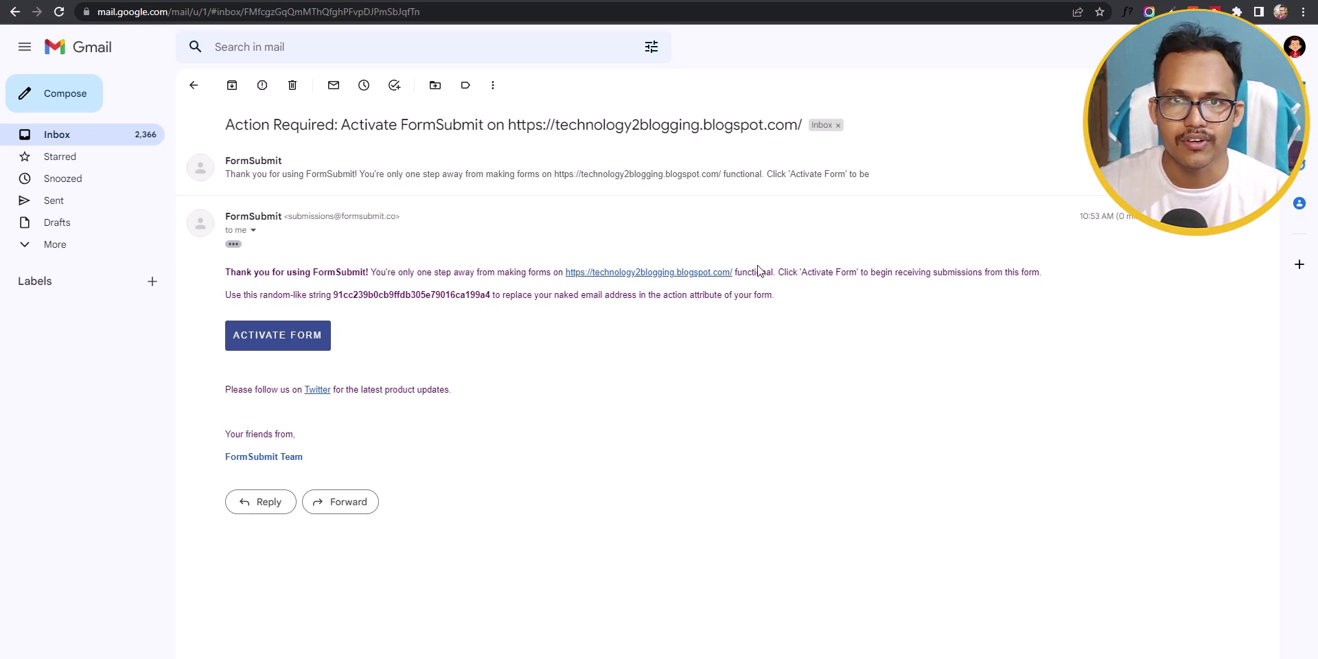
{"action": "left_click", "coordinate": [293, 345]}
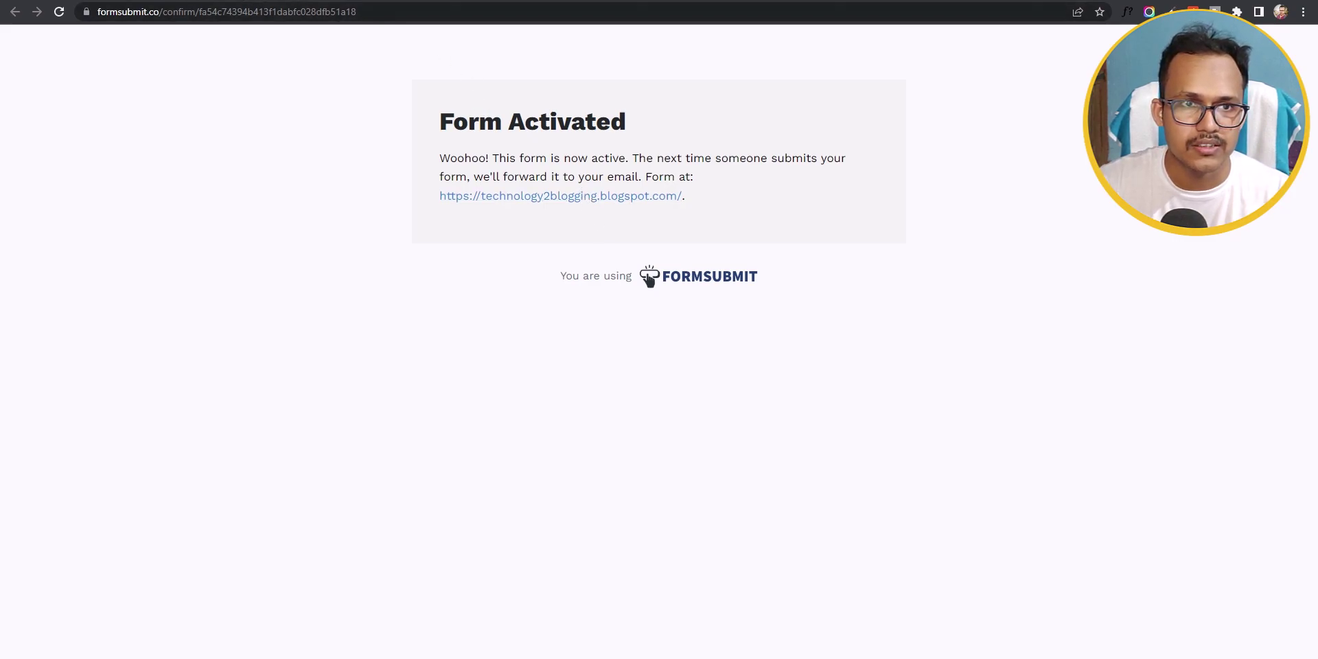
Step: Reload the Contact us page and fill it with autofilled name, e-mail and message 'Hhfhfhfh'
{"action": "left_click", "coordinate": [330, 1]}
{"action": "left_click", "coordinate": [59, 12]}
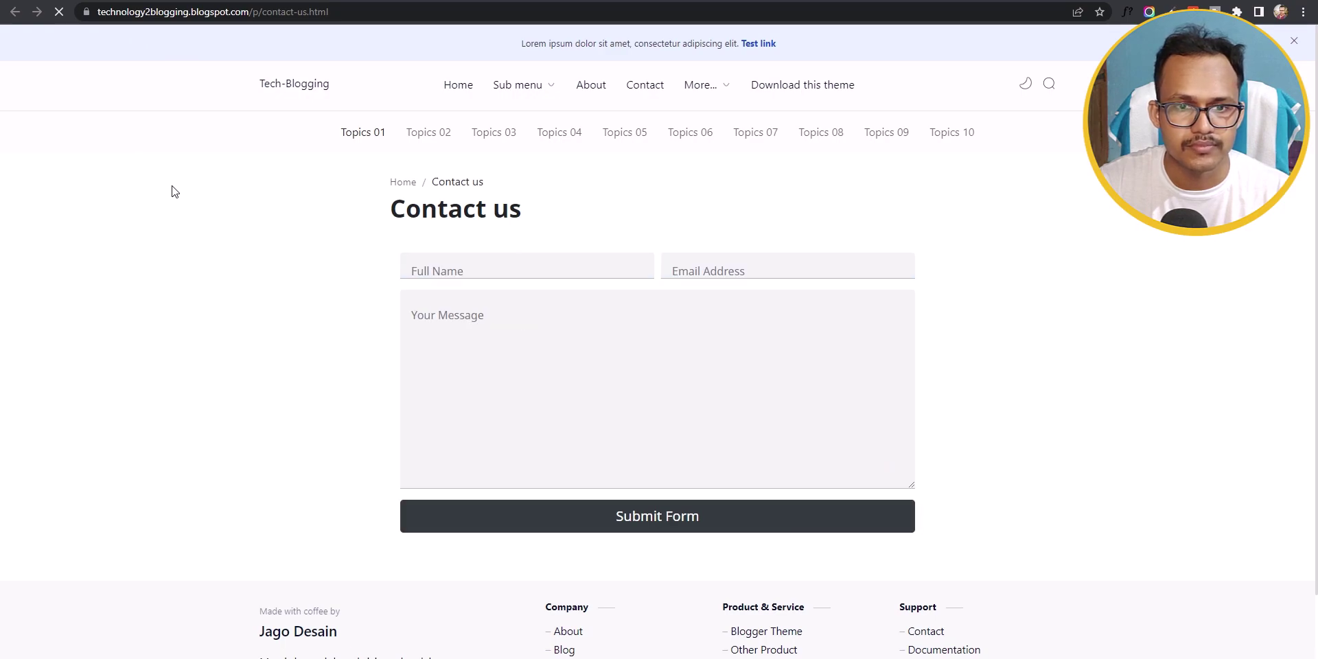
{"action": "left_click", "coordinate": [477, 271]}
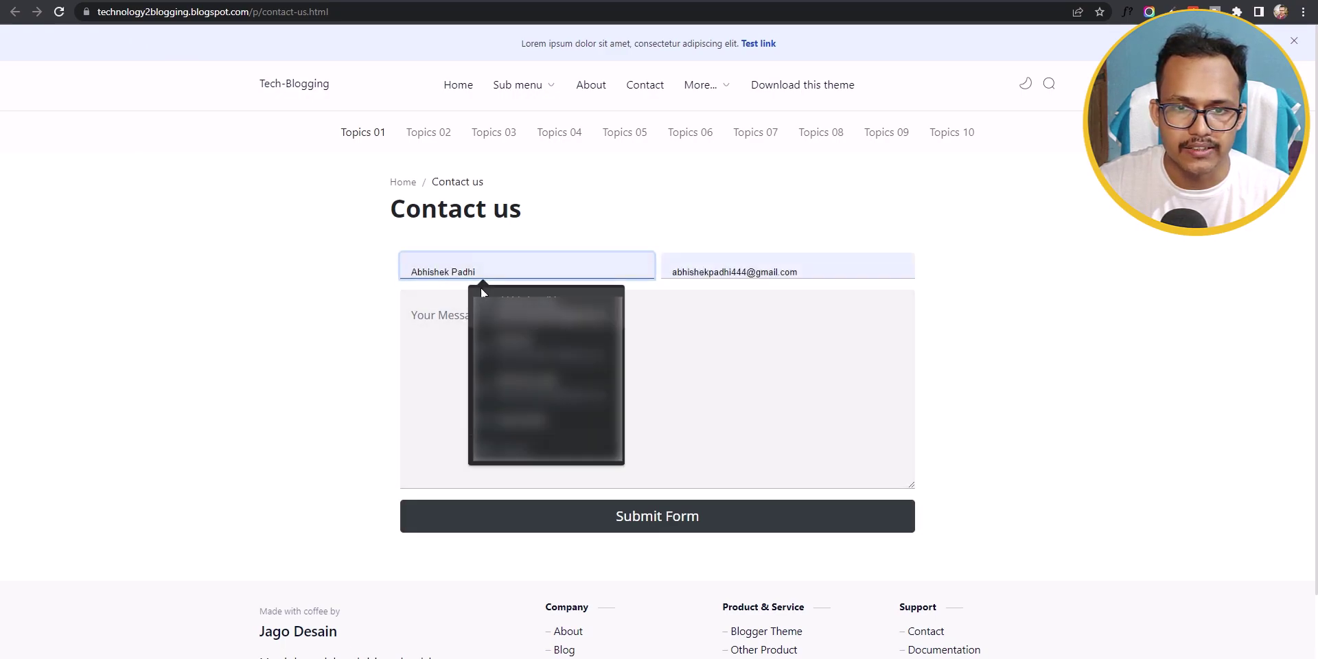
{"action": "left_click", "coordinate": [522, 305]}
{"action": "left_click", "coordinate": [639, 366]}
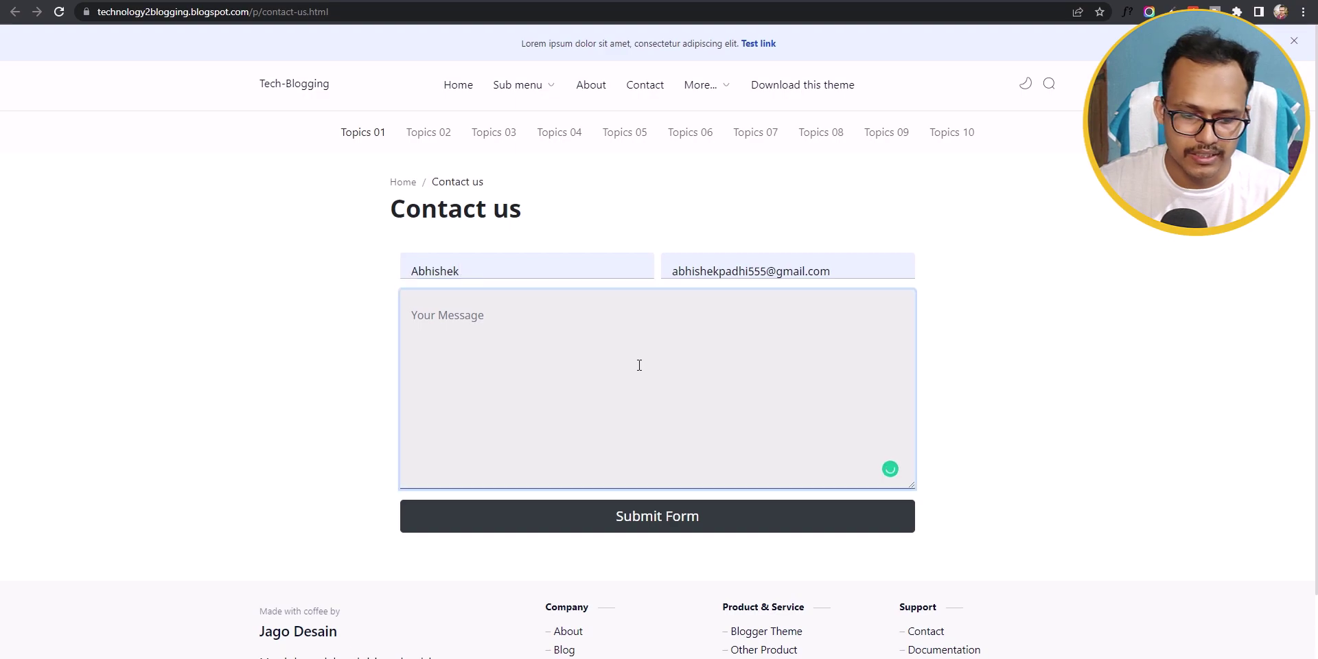
{"action": "type", "text": "Hhfhfhfh"}
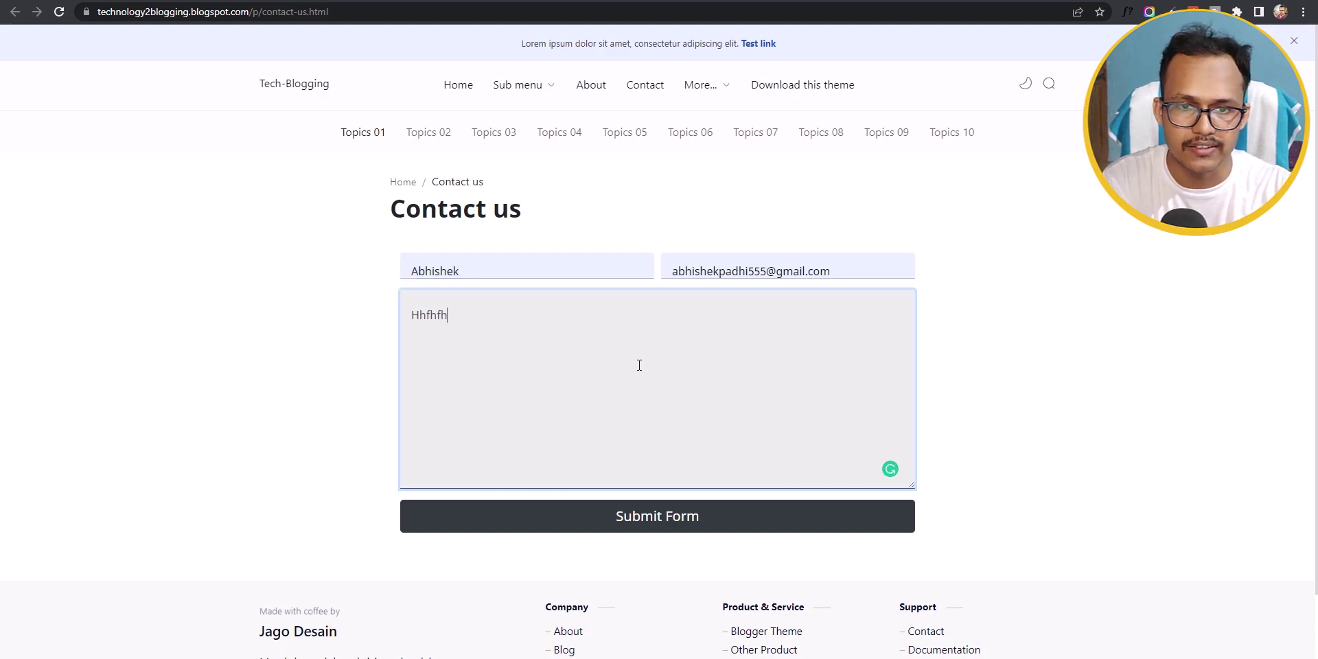
Step: Resubmit the form and pass FormSubmit's anti-spam check
{"action": "left_click", "coordinate": [694, 529]}
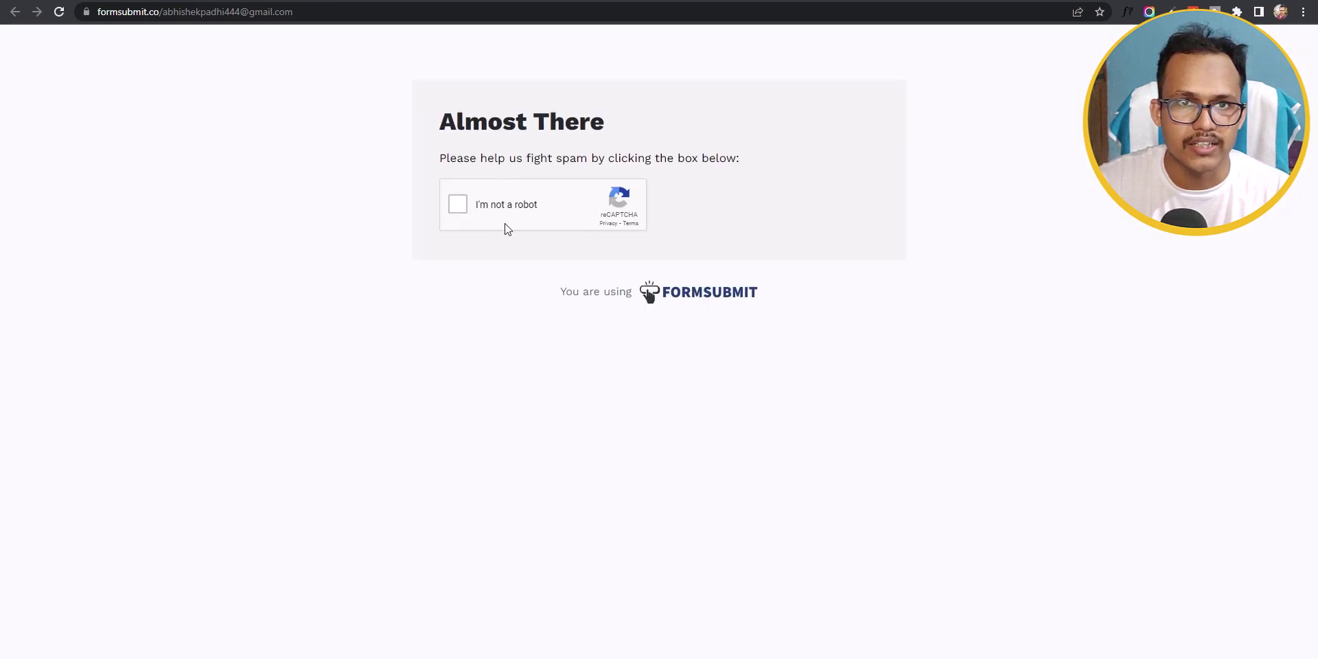
{"action": "left_click", "coordinate": [458, 211]}
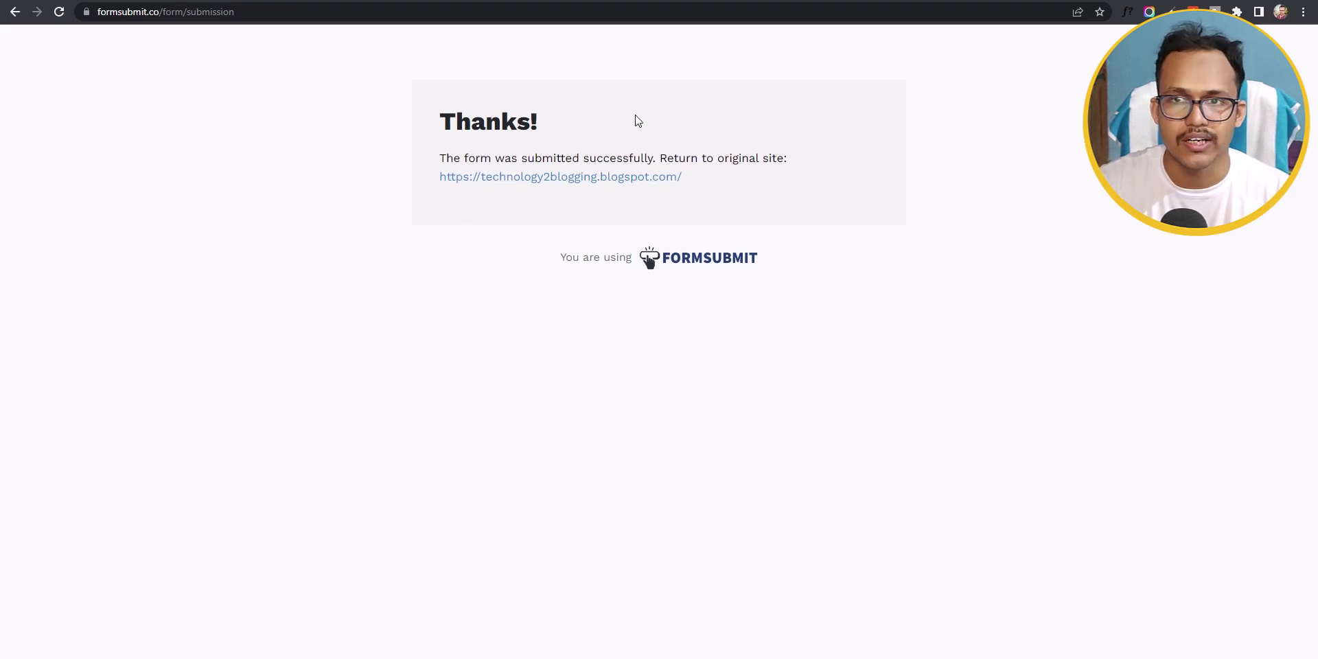
{"action": "left_click", "coordinate": [773, 0]}
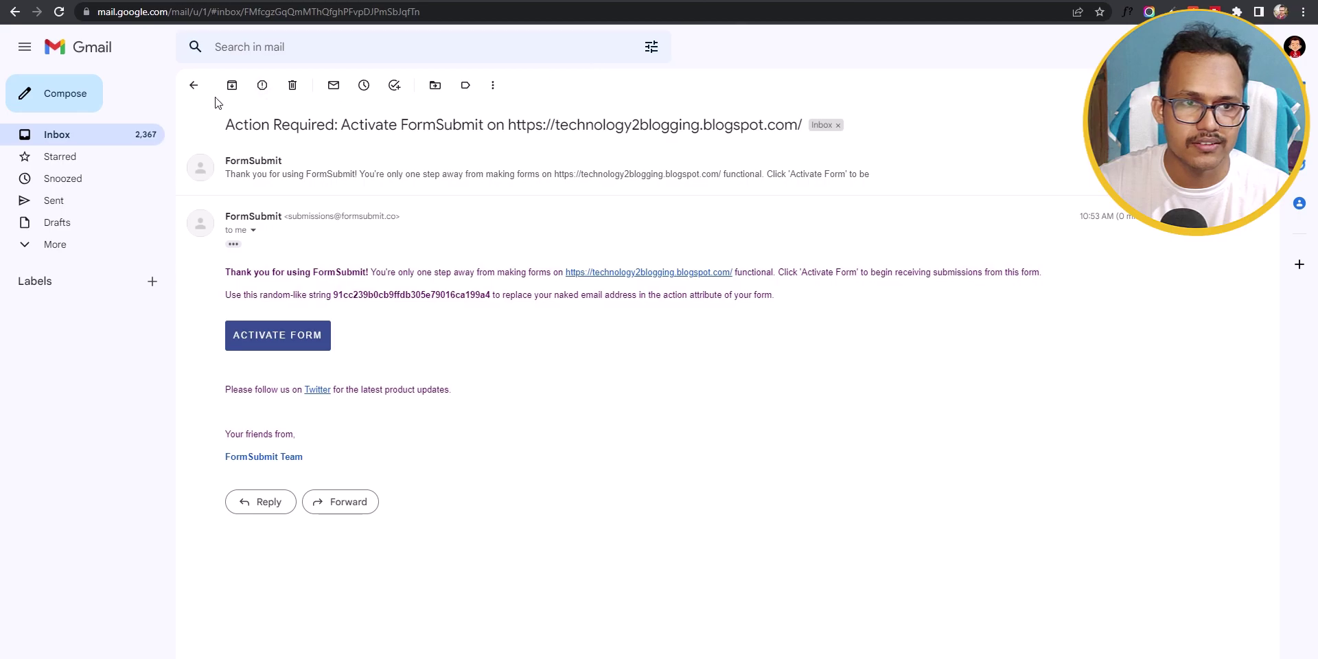
Step: Open the FormSubmit 'New submission' email and review both received submissions
{"action": "left_click", "coordinate": [194, 85]}
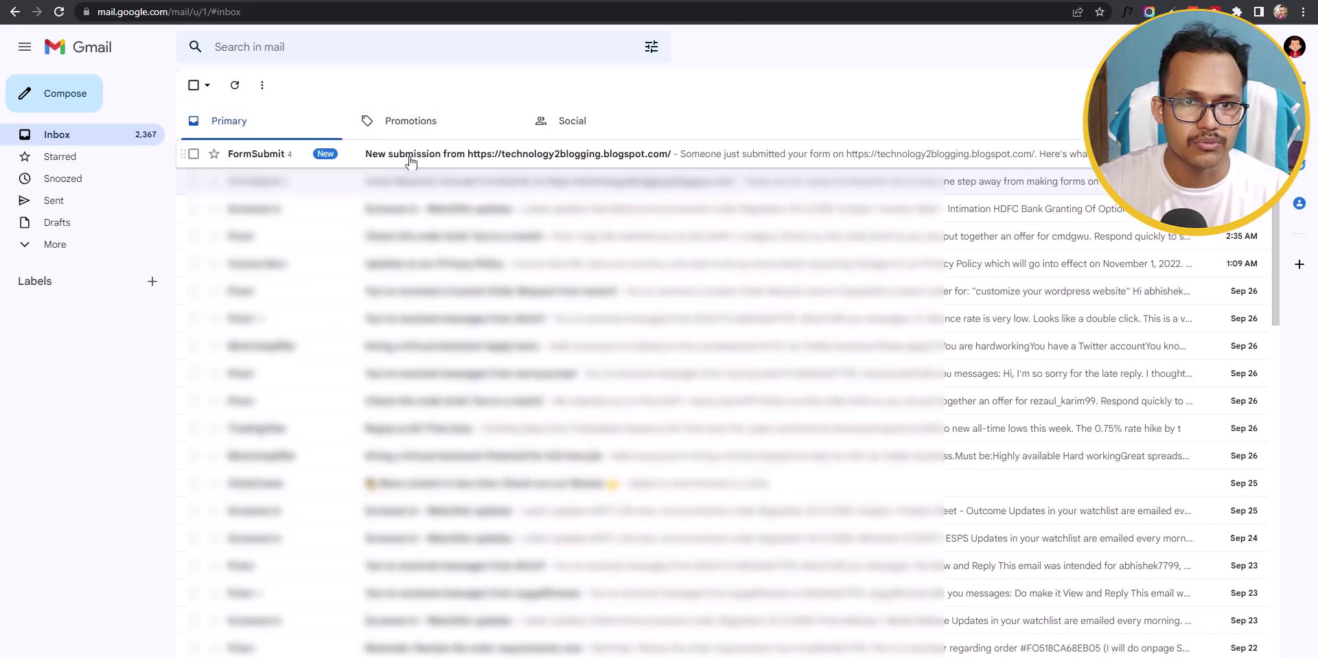
{"action": "left_click", "coordinate": [431, 159]}
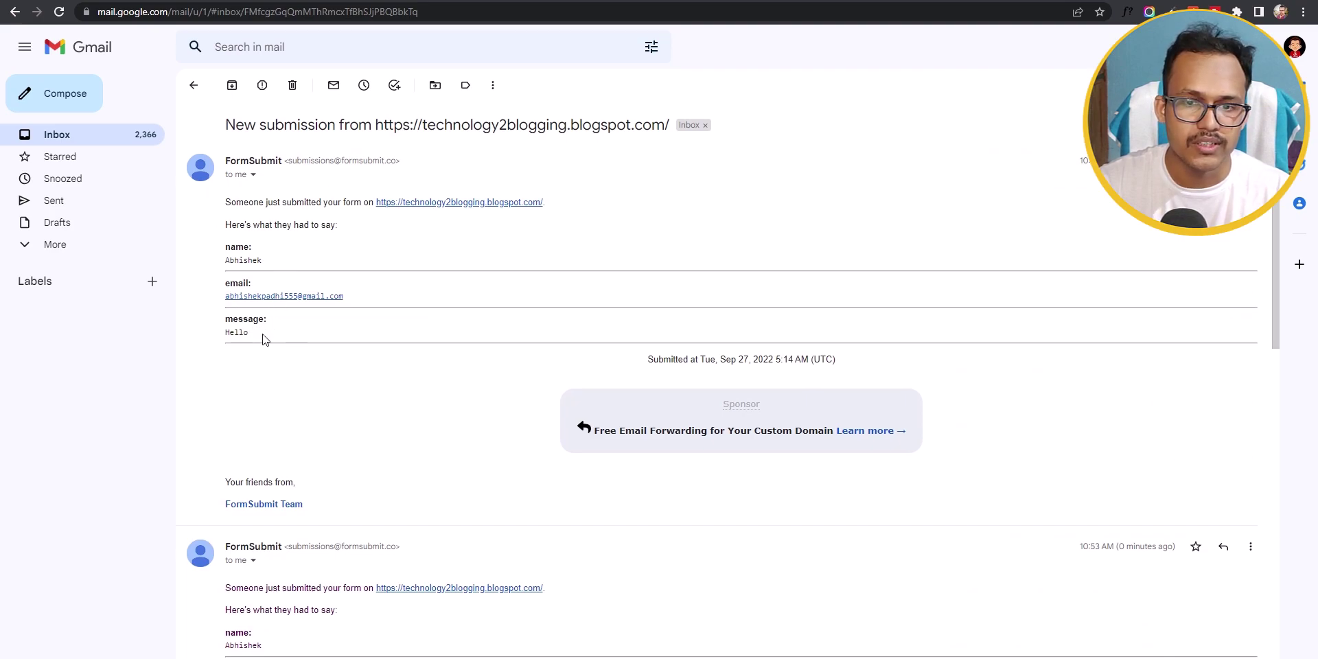
{"action": "scroll", "coordinate": [275, 480], "scroll_direction": "down", "scroll_amount": 2}
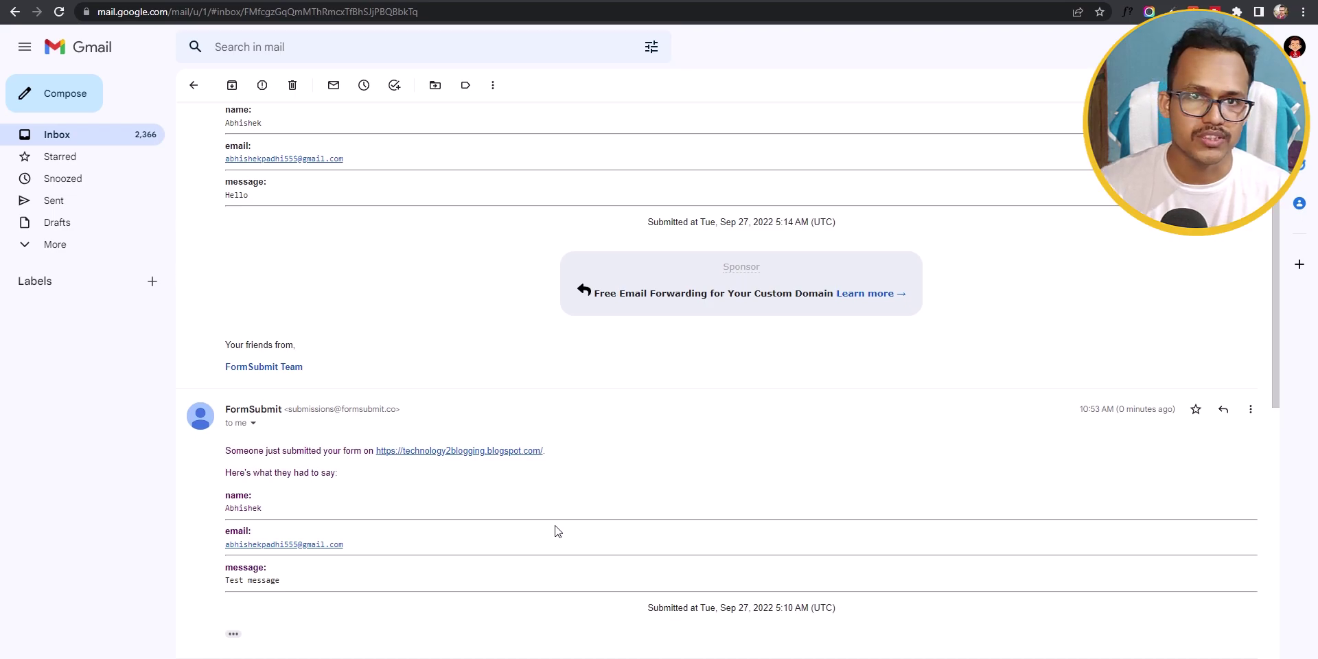
{"action": "left_click", "coordinate": [557, 2]}
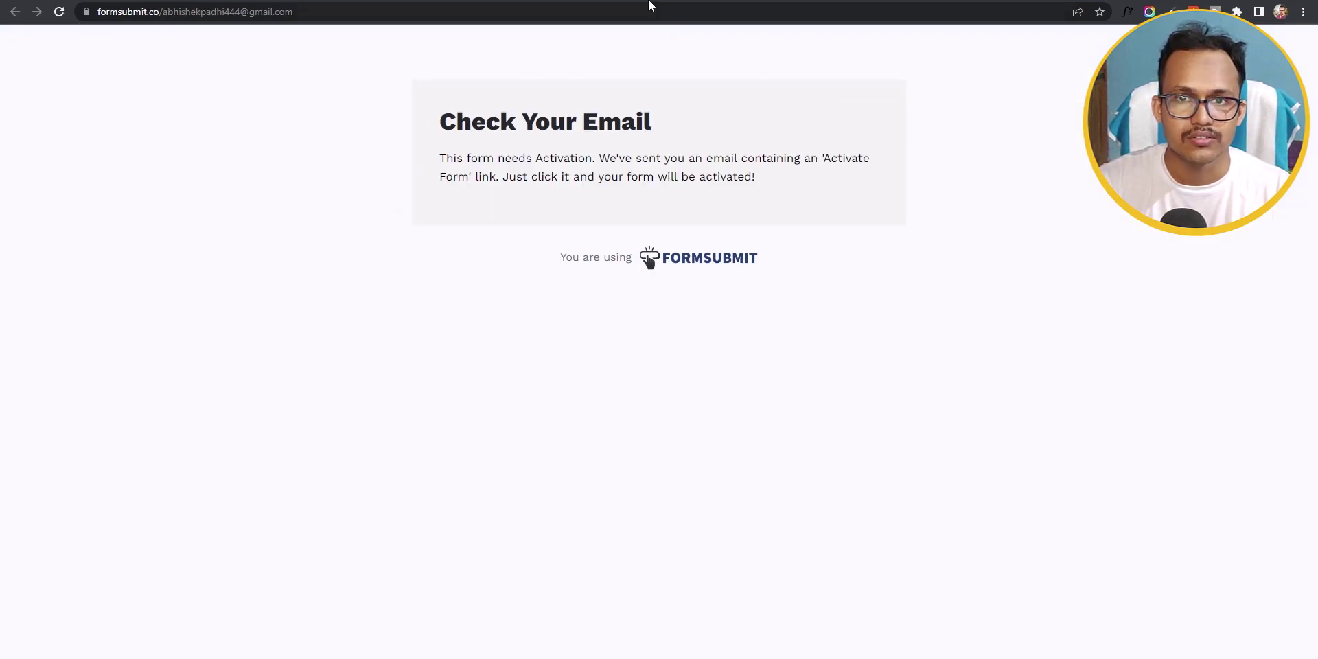
{"action": "left_click", "coordinate": [650, 258]}
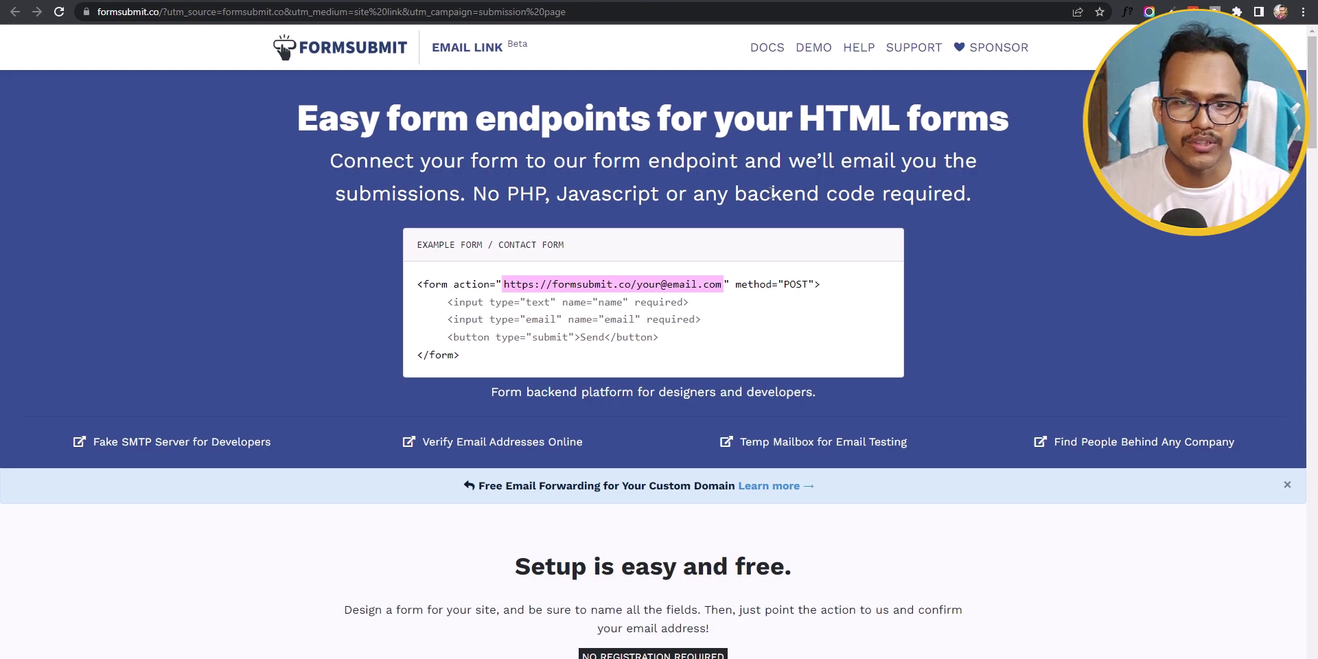
{"action": "left_click_drag", "start_coordinate": [638, 289], "coordinate": [723, 295]}
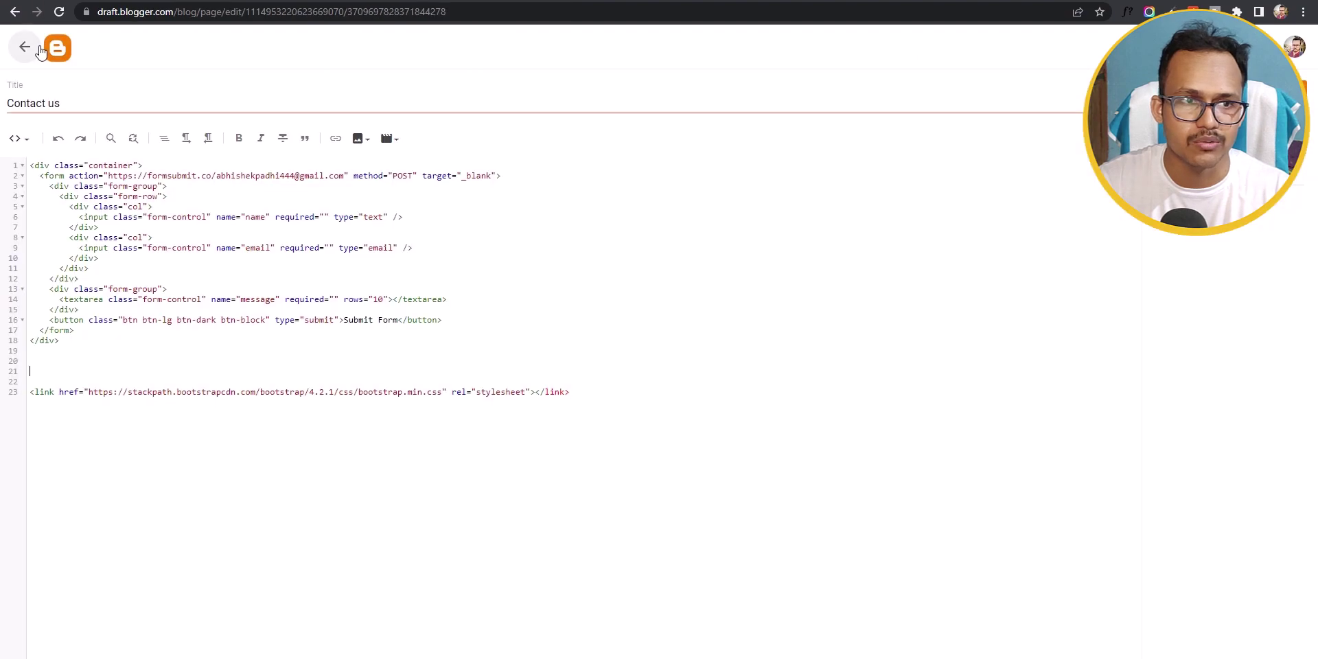
Step: Switch to the Techyleaf blog and open its Contact us page for editing
{"action": "left_click", "coordinate": [33, 48]}
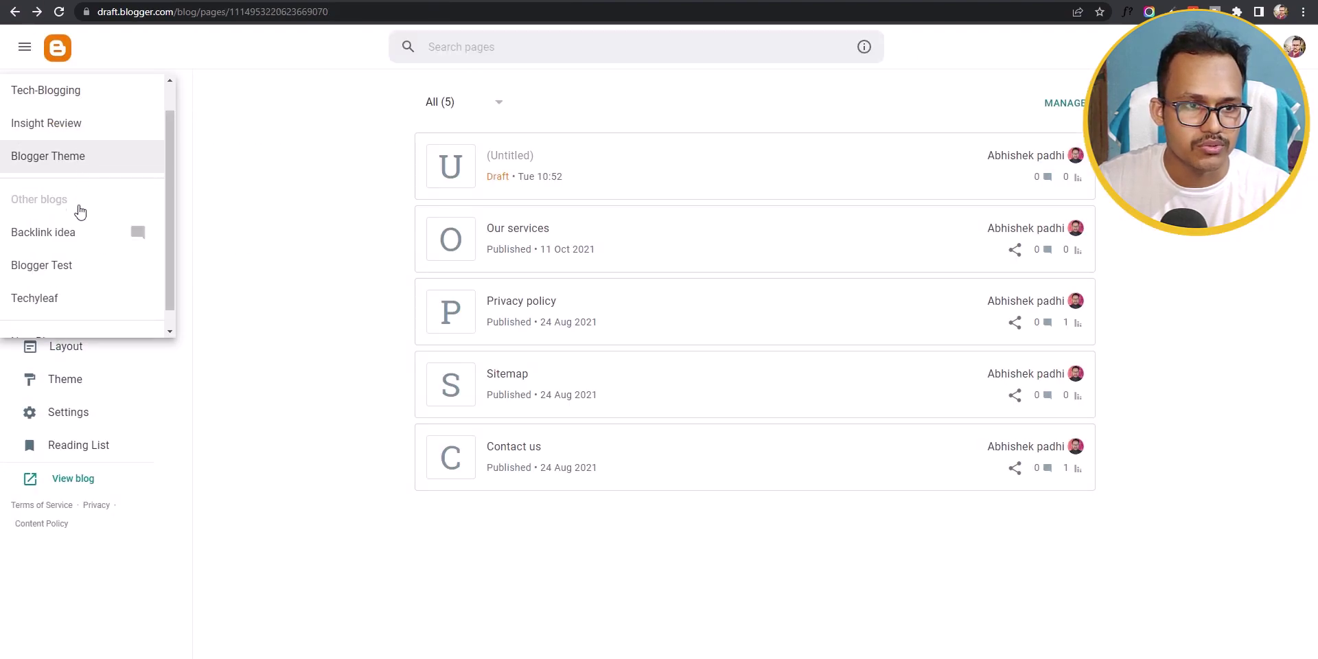
{"action": "left_click", "coordinate": [76, 297]}
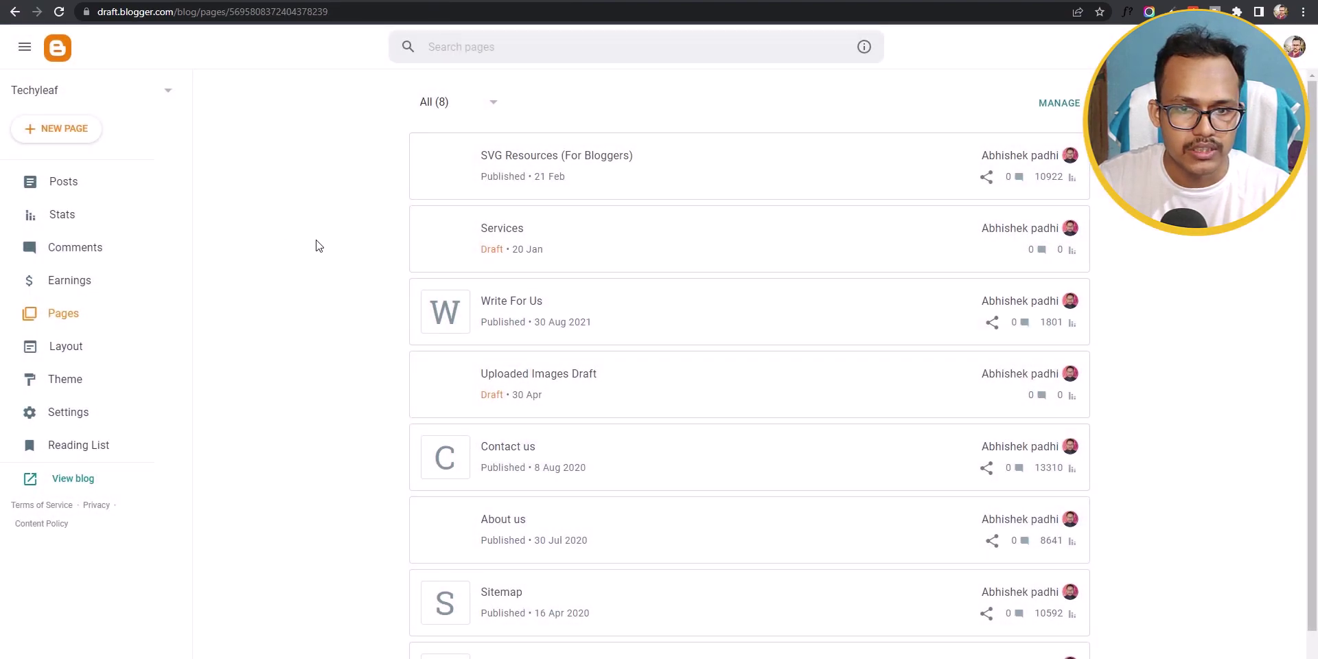
{"action": "scroll", "coordinate": [621, 497], "scroll_direction": "down", "scroll_amount": 1}
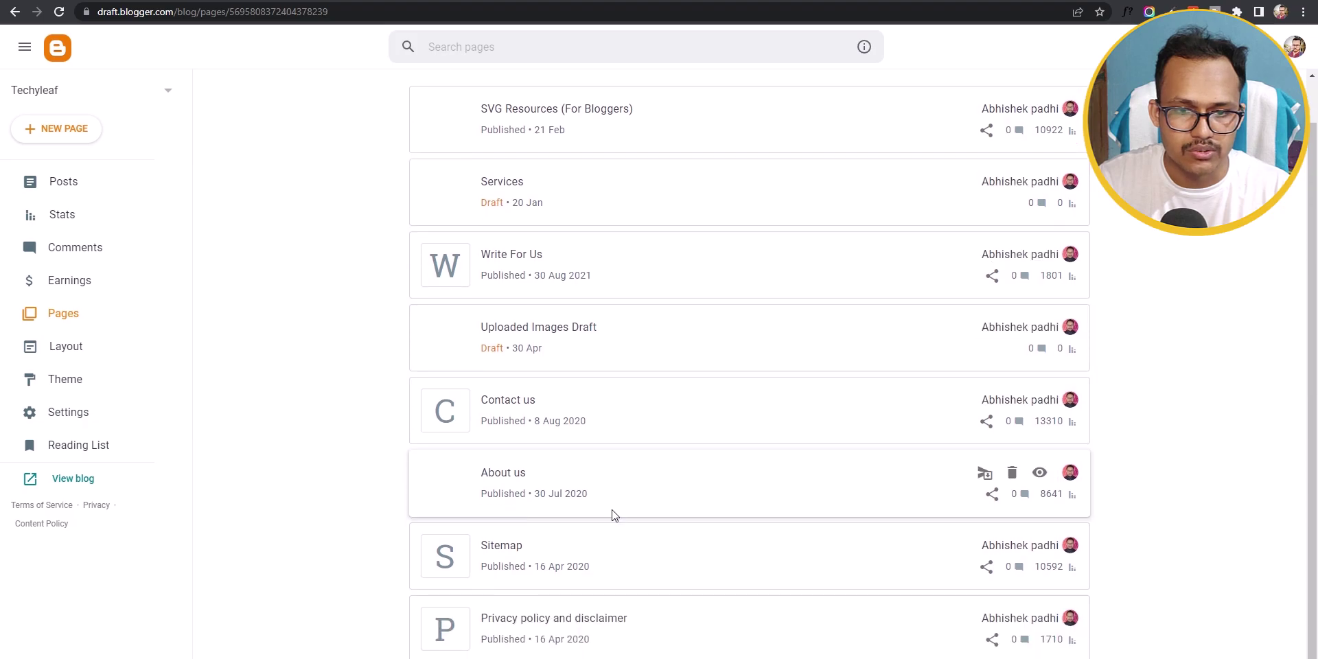
{"action": "left_click", "coordinate": [554, 406]}
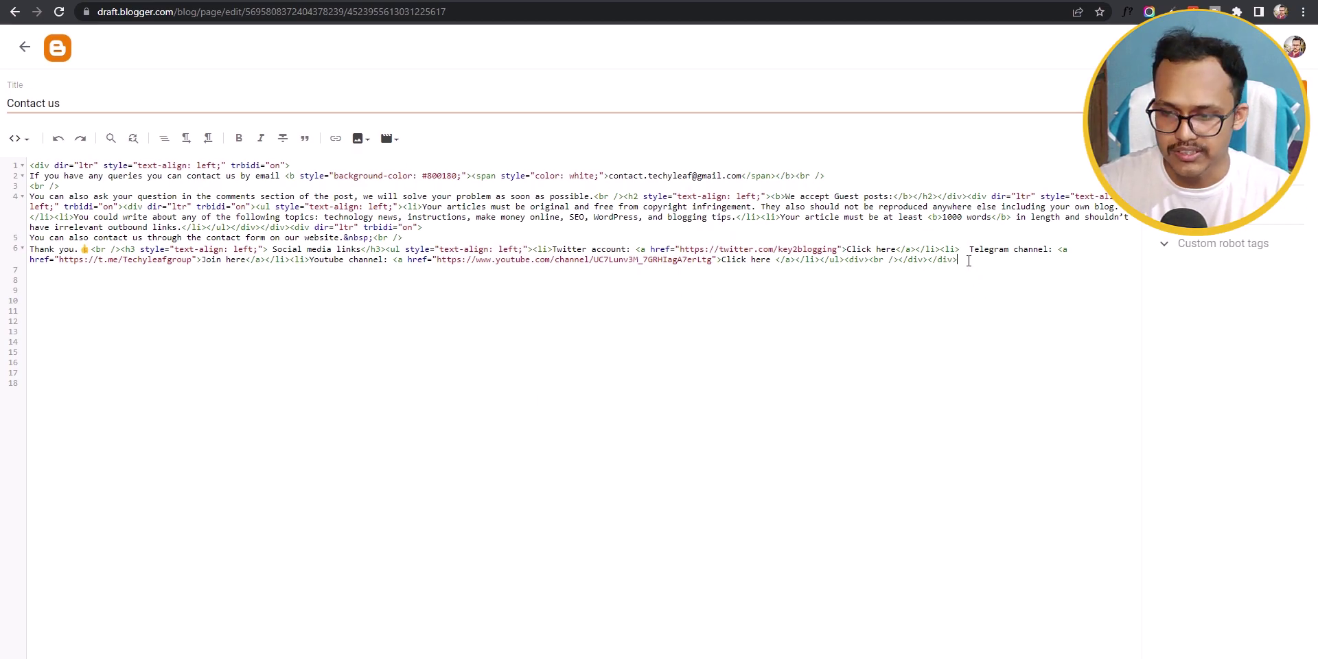
Step: Paste the Notepad form code at line 11, join the method line, and save the page
{"action": "key", "text": "Return"}
{"action": "key", "text": "Return"}
{"action": "key", "text": "Return"}
{"action": "key", "text": "Return"}
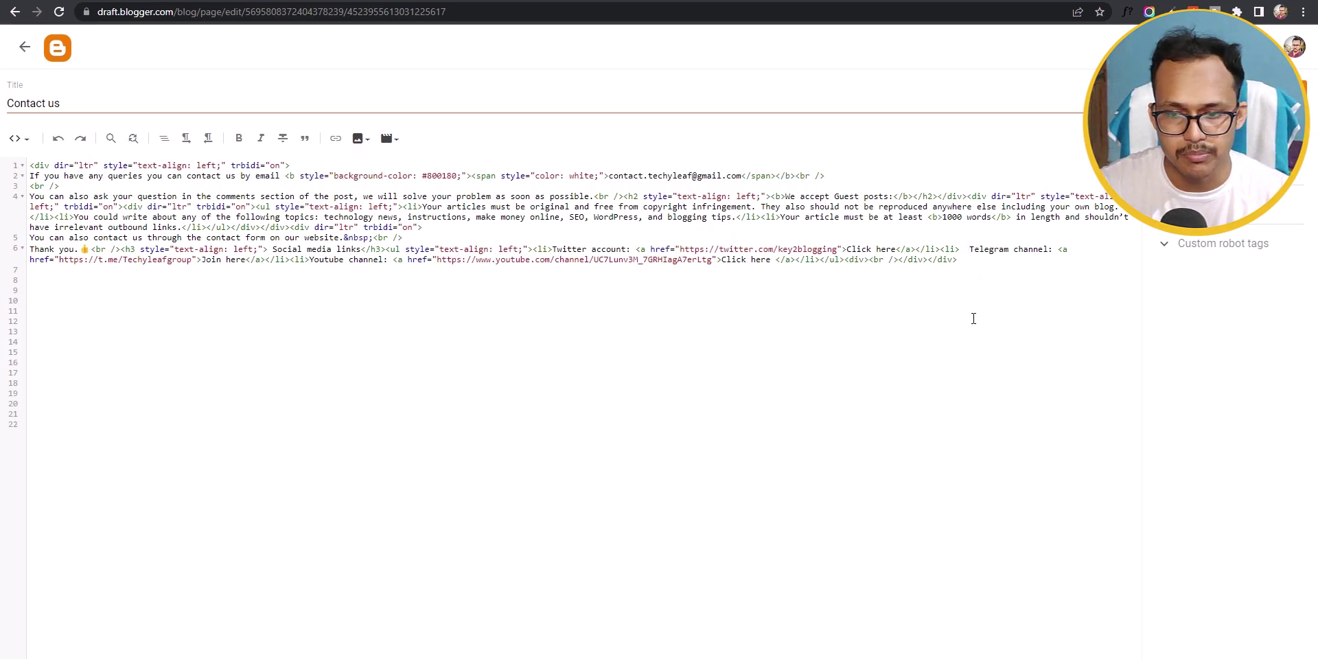
{"action": "key", "text": "alt+Tab"}
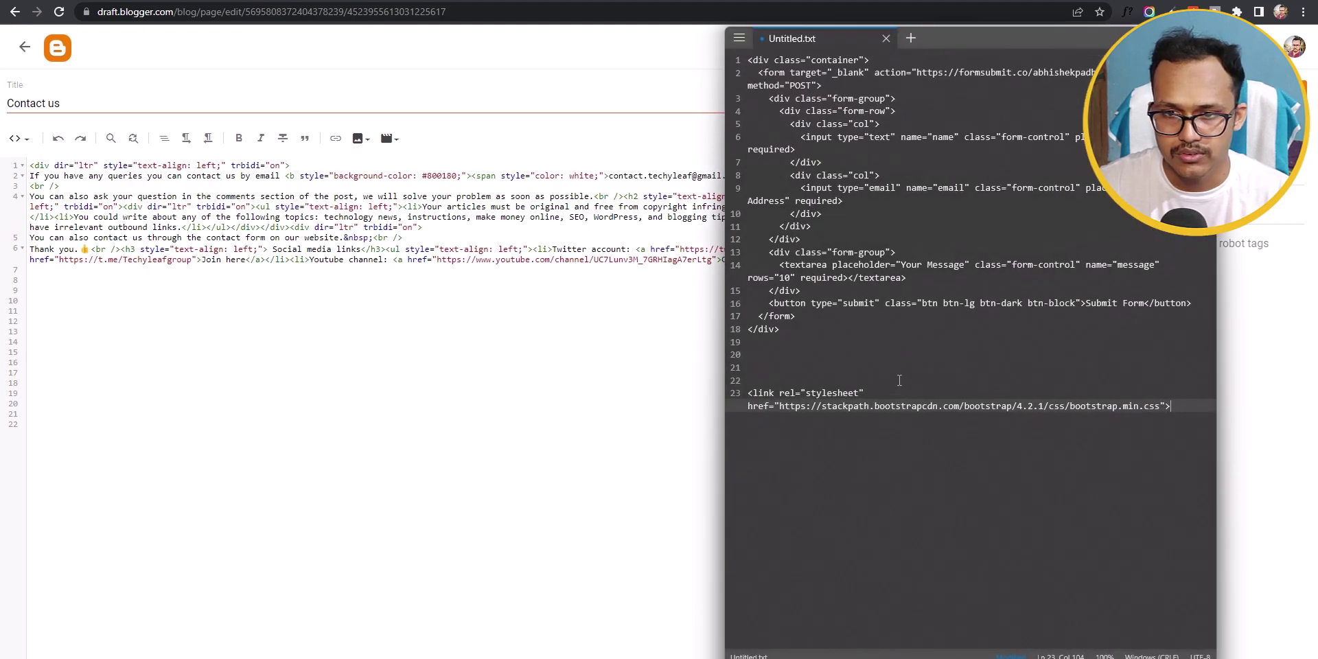
{"action": "key", "text": "ctrl+a"}
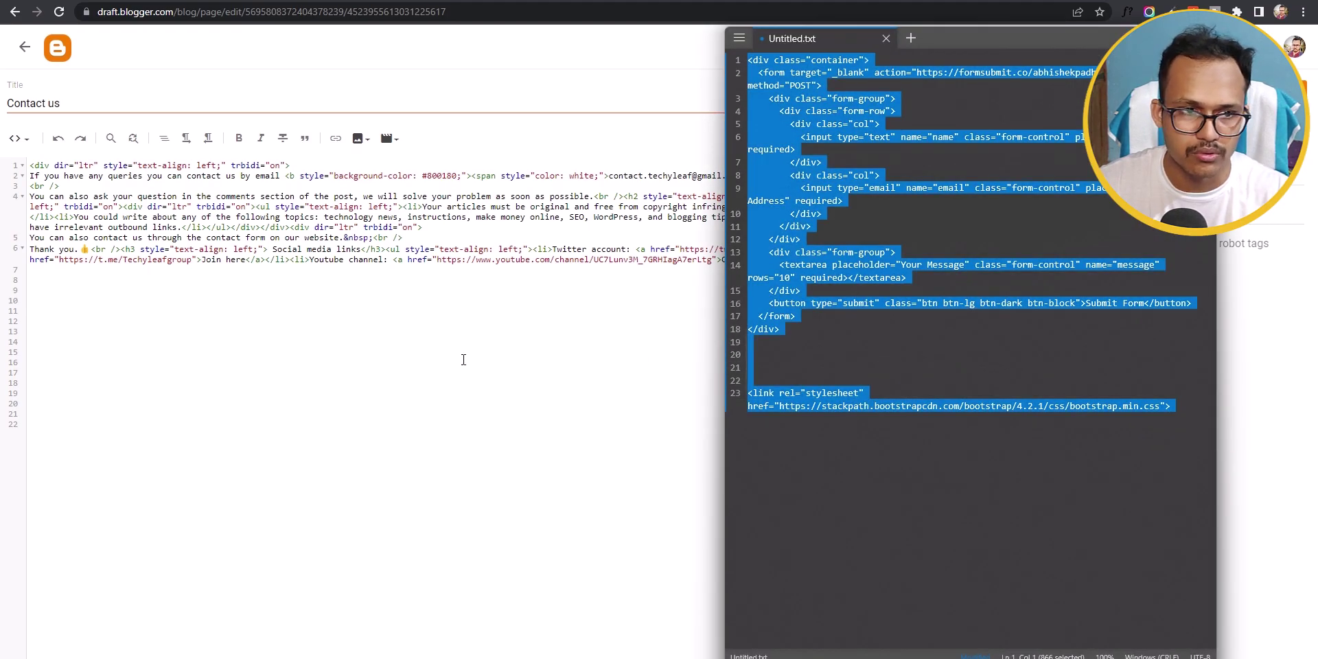
{"action": "left_click", "coordinate": [90, 310]}
{"action": "key", "text": "ctrl+v"}
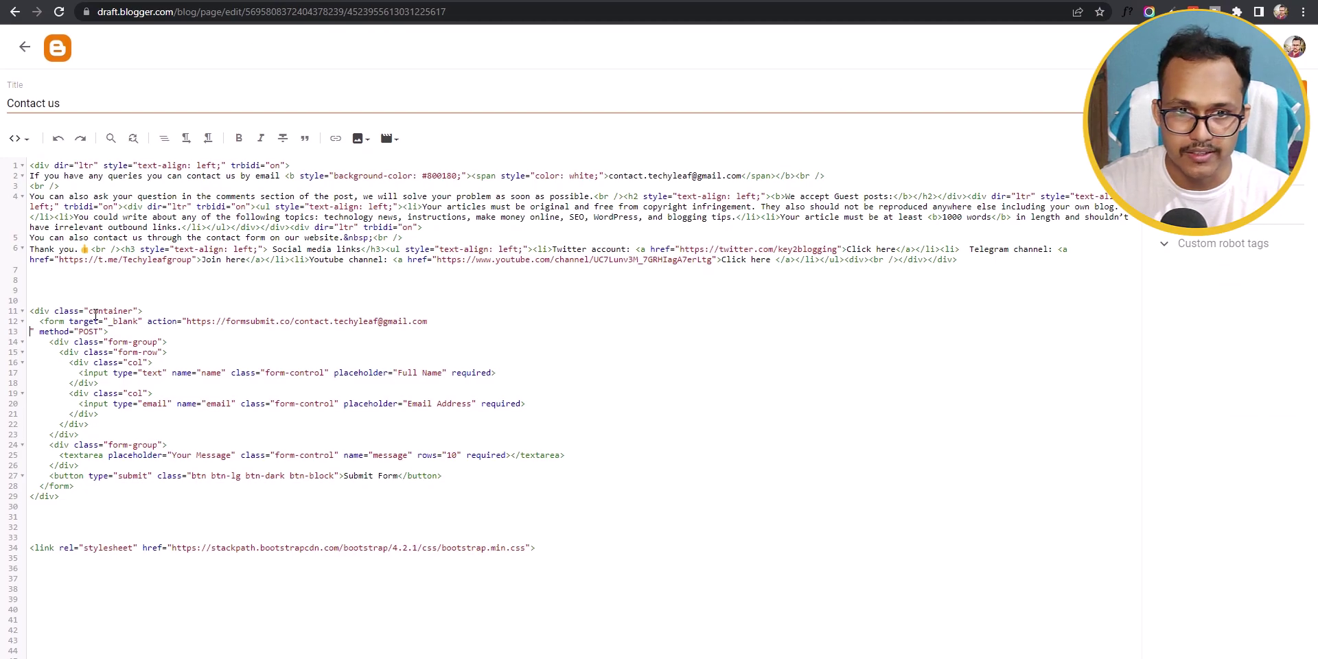
{"action": "key", "text": "BackSpace"}
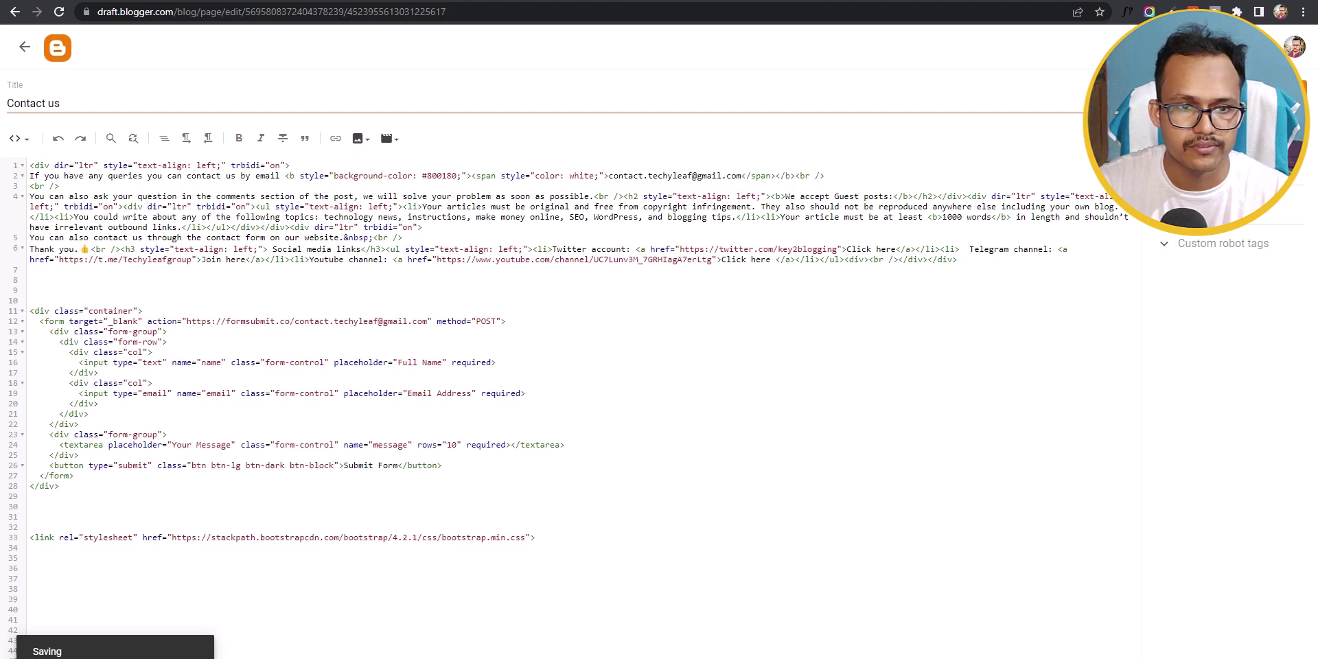
{"action": "left_click", "coordinate": [26, 44]}
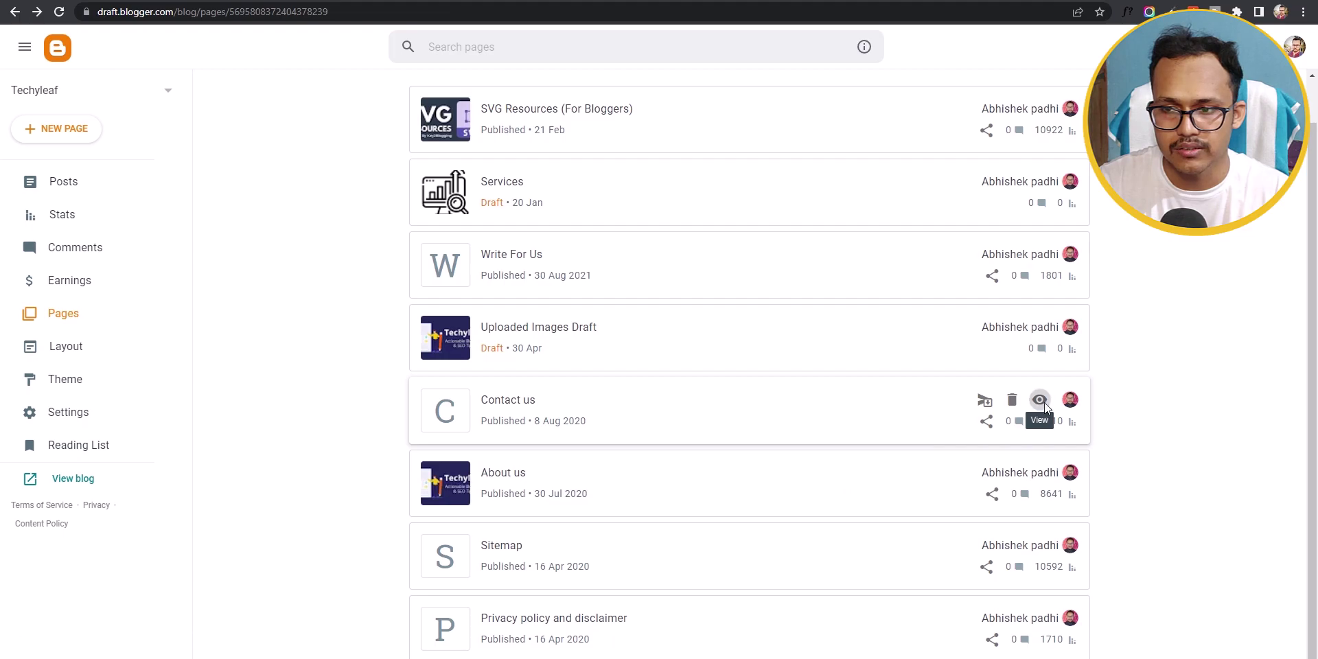
Step: View the published Contact us page and autofill the name and e-mail fields
{"action": "left_click", "coordinate": [1042, 402]}
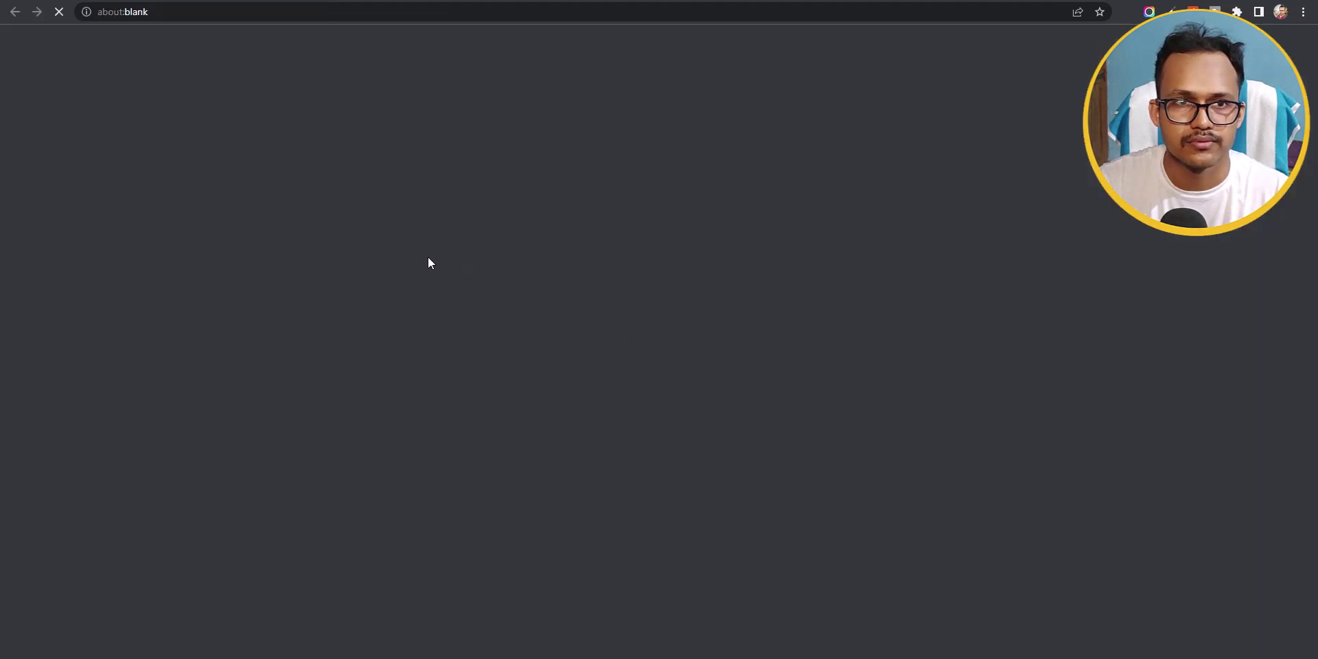
{"action": "scroll", "coordinate": [913, 281], "scroll_direction": "down", "scroll_amount": 2}
{"action": "scroll", "coordinate": [908, 289], "scroll_direction": "down", "scroll_amount": 5}
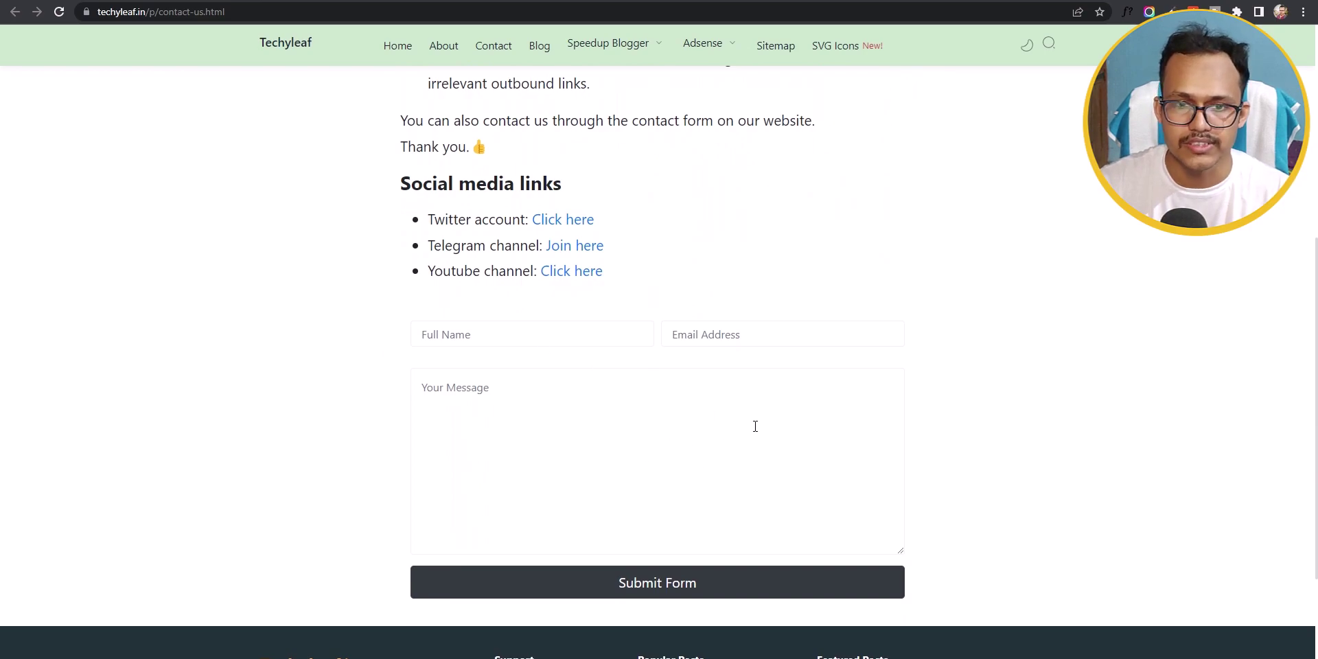
{"action": "left_click", "coordinate": [615, 346]}
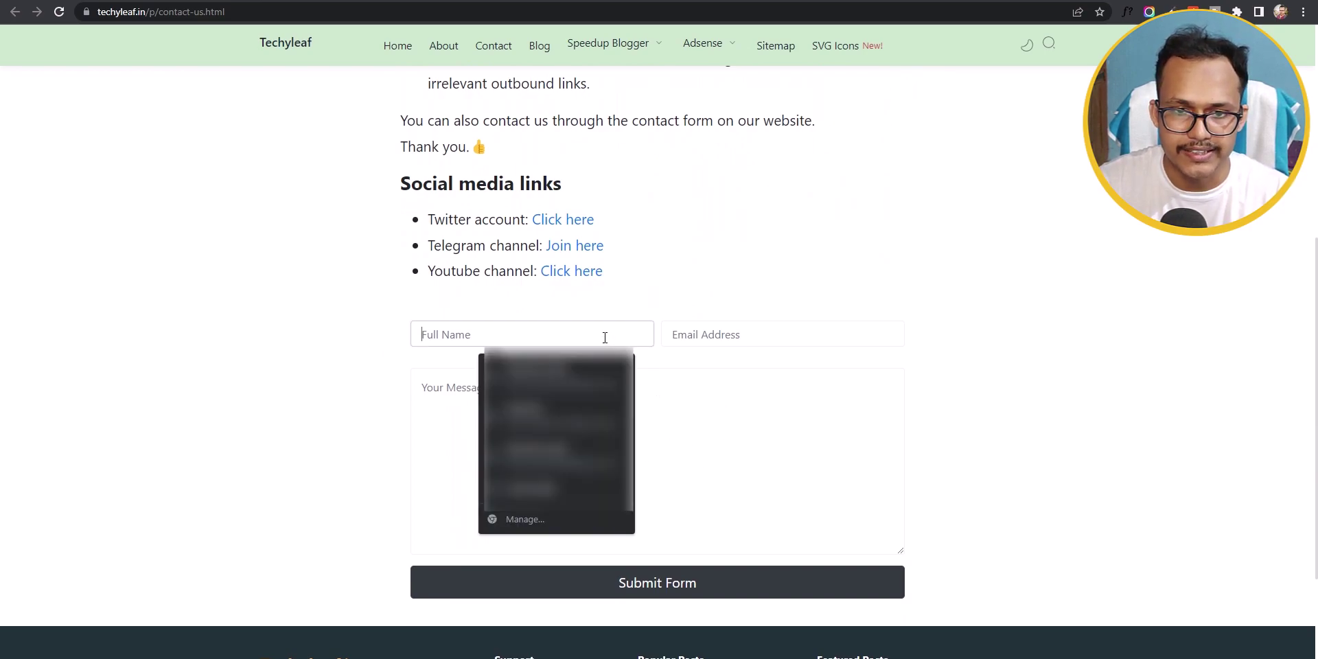
{"action": "left_click", "coordinate": [604, 384]}
Step: Enter the message "Hello, Let's activate this contact from on this website" and submit
{"action": "left_click", "coordinate": [635, 429]}
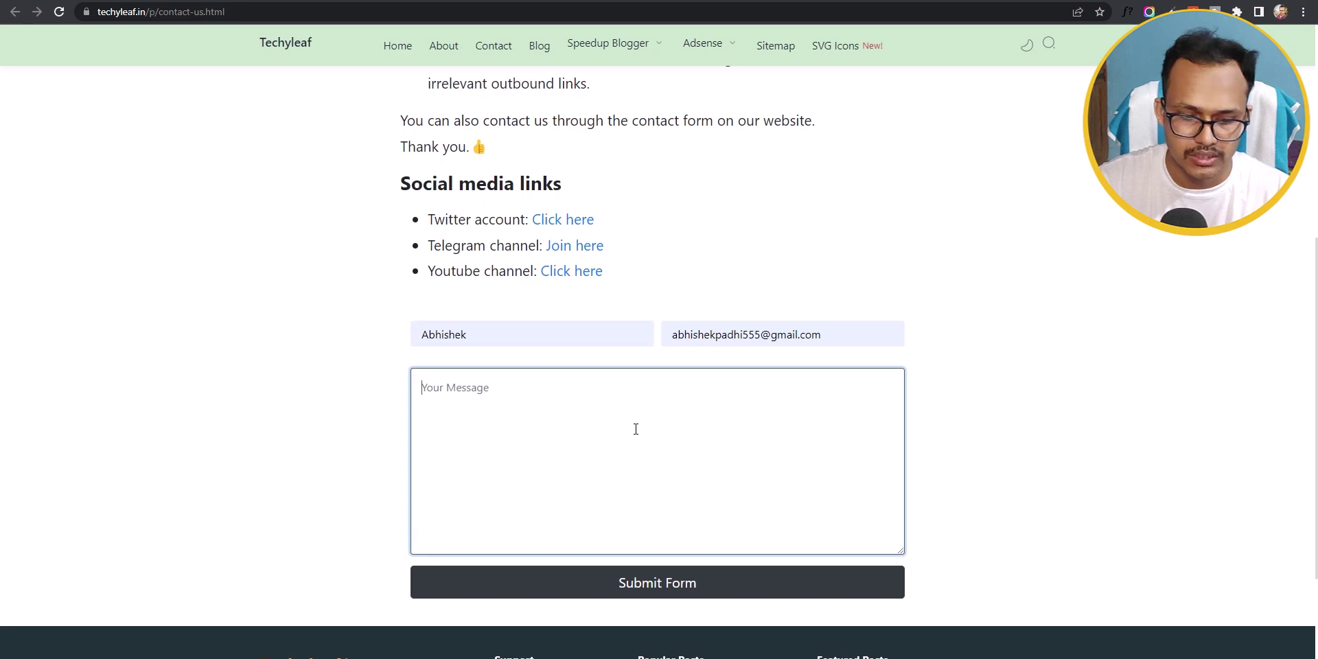
{"action": "type", "text": "Hell"}
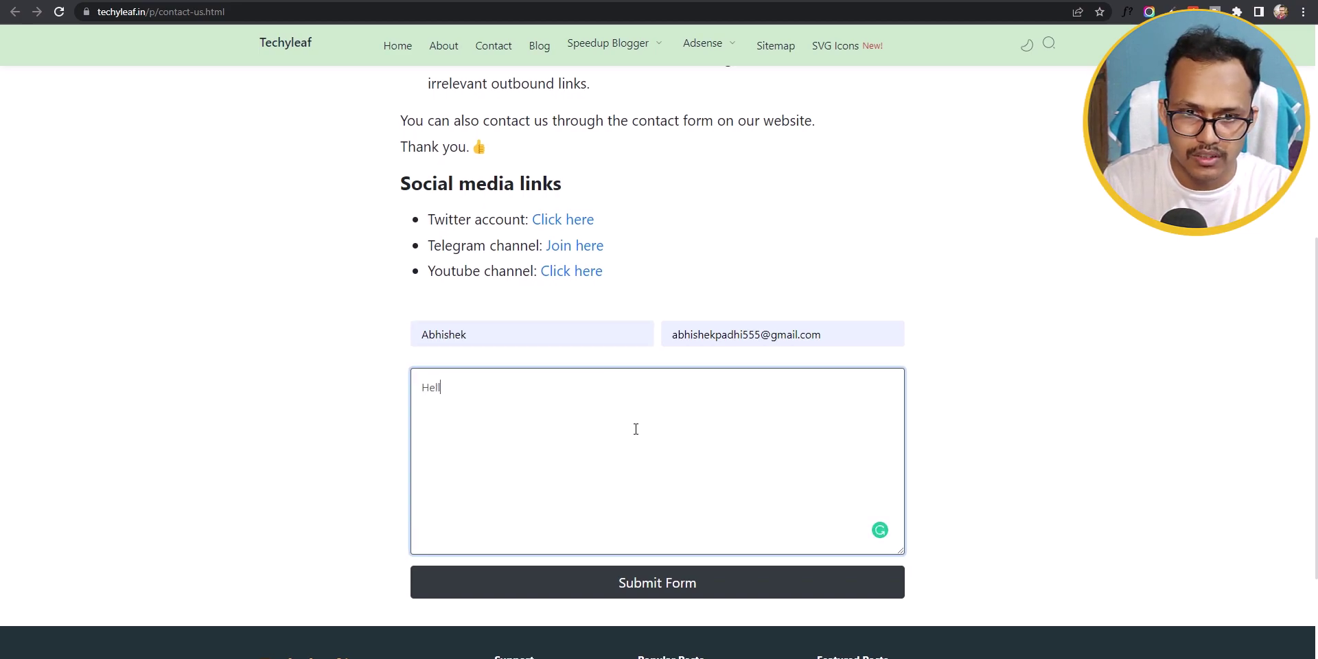
{"action": "type", "text": "o, Let"}
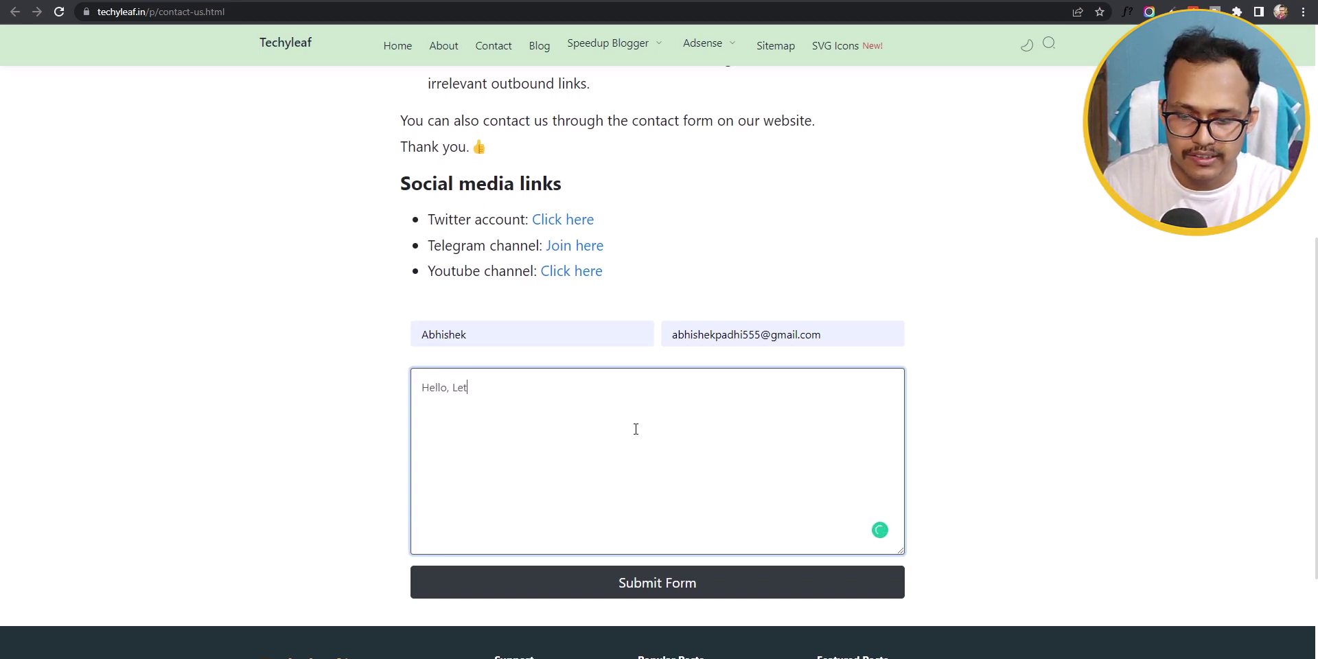
{"action": "type", "text": "'s activ"}
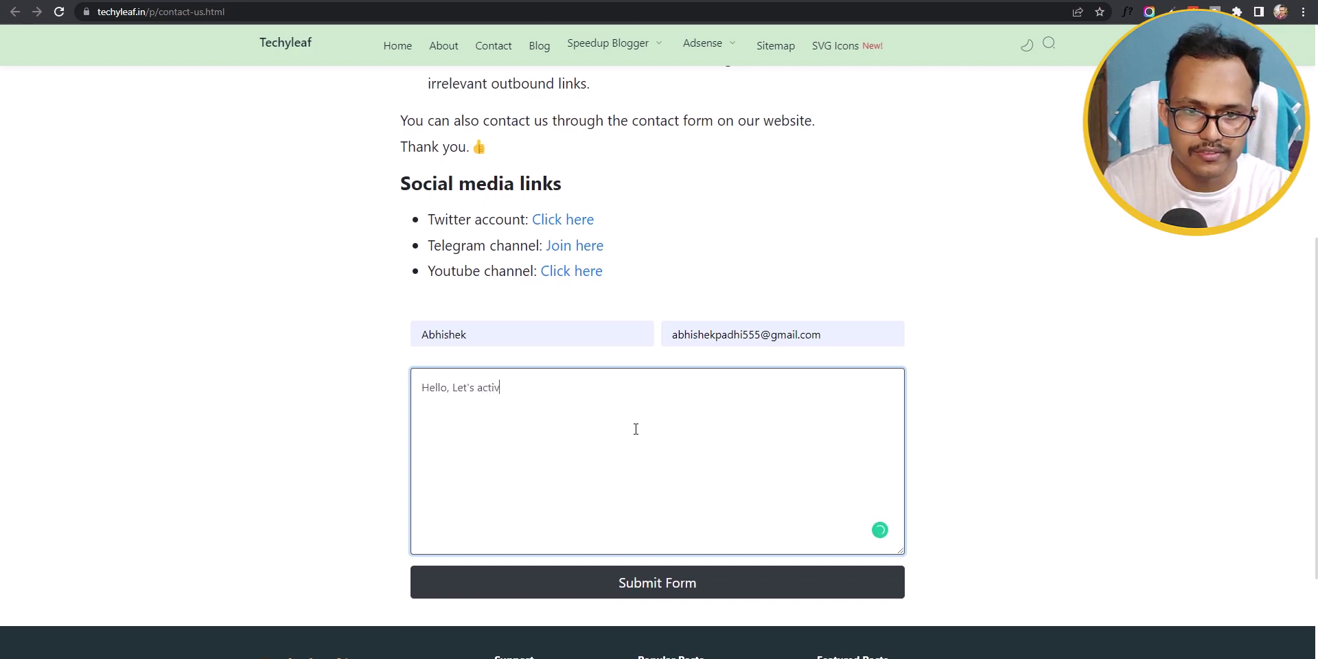
{"action": "type", "text": "ate this conta"}
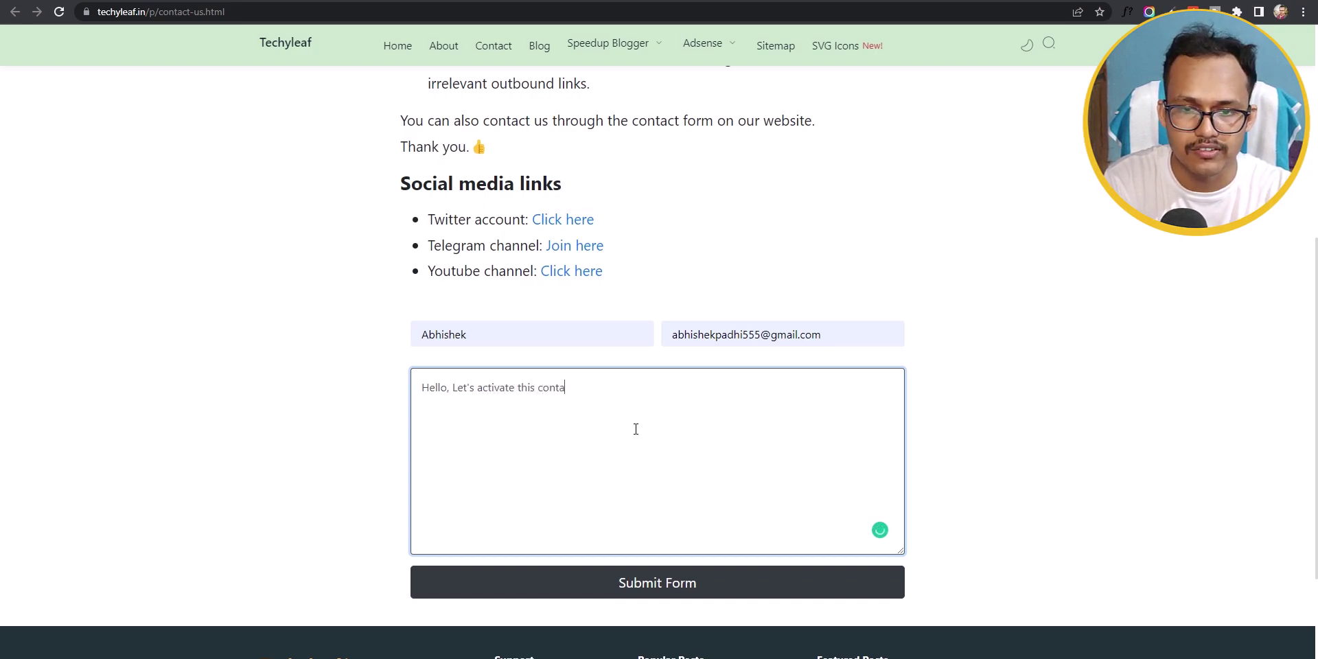
{"action": "type", "text": "ct from on this wb"}
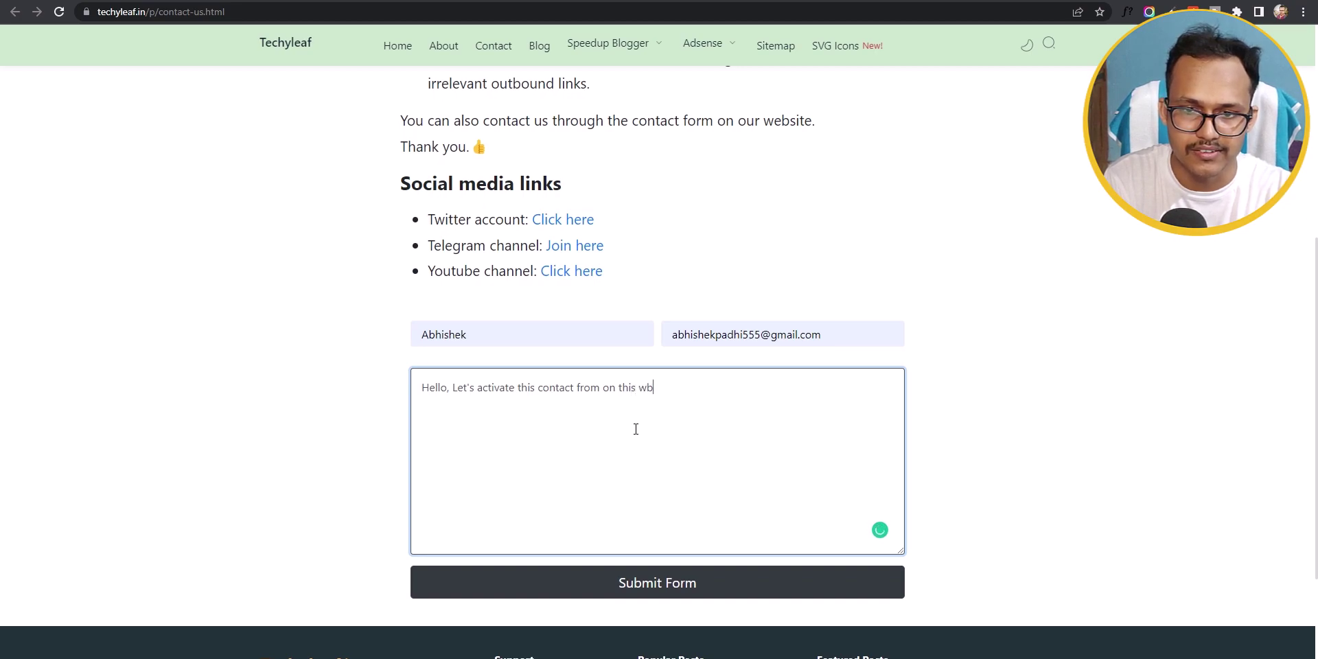
{"action": "key", "text": "BackSpace"}
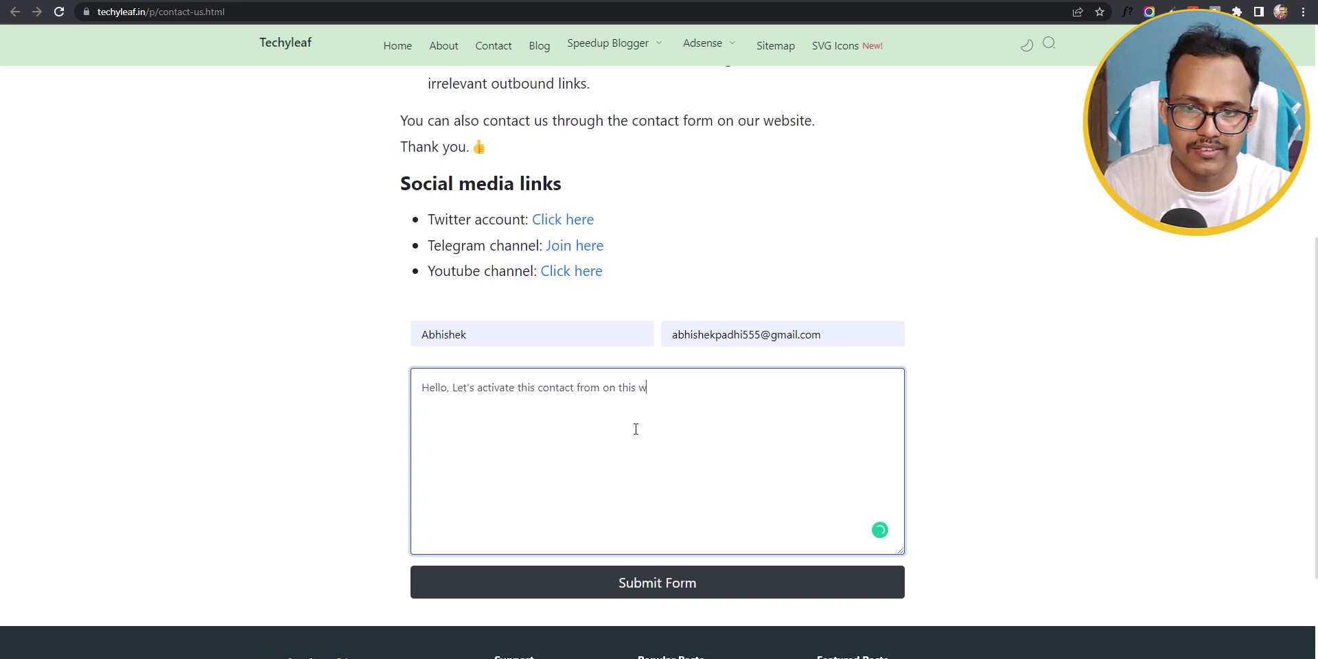
{"action": "type", "text": "ebsite"}
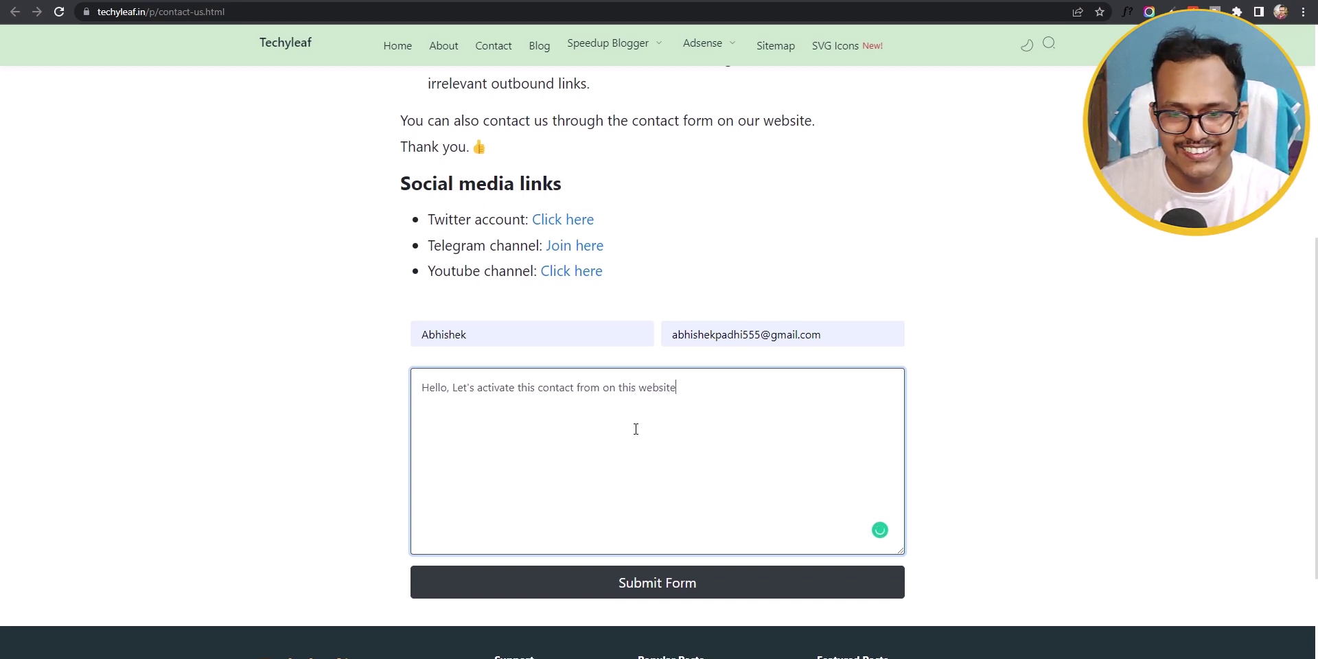
{"action": "left_click", "coordinate": [640, 585]}
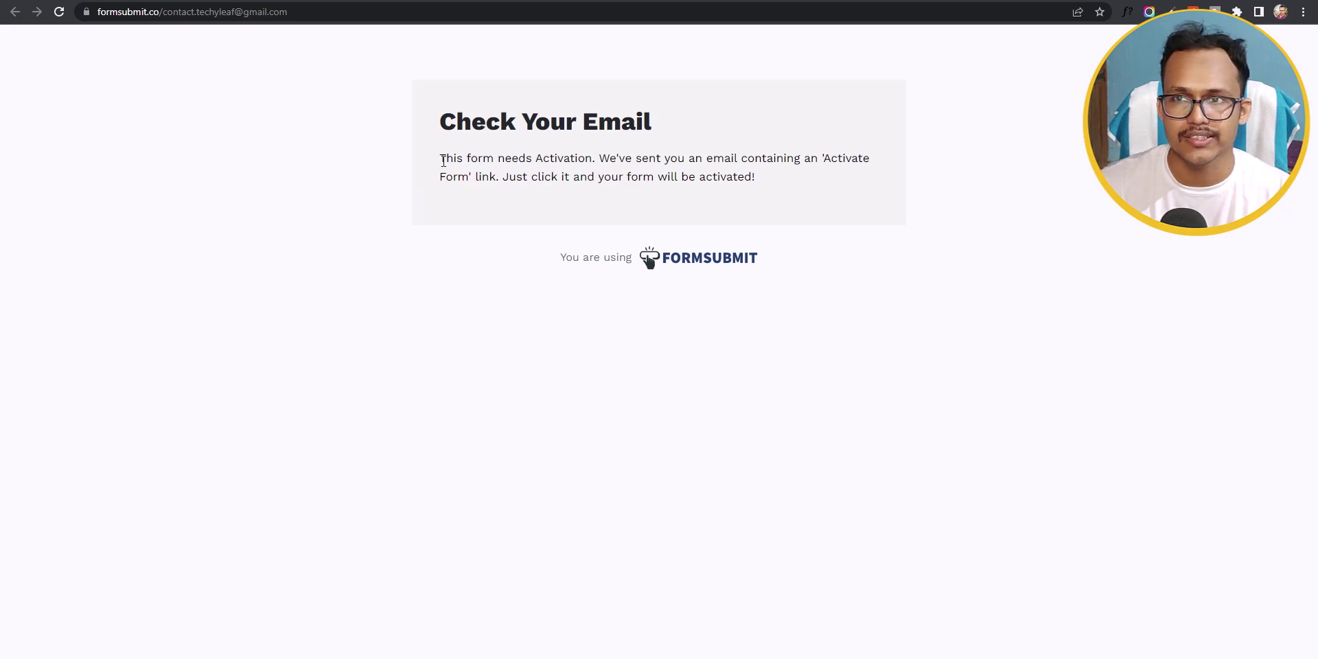
Step: Open FormSubmit's Action Required email in Gmail and activate the website's form
{"action": "left_click", "coordinate": [983, 2]}
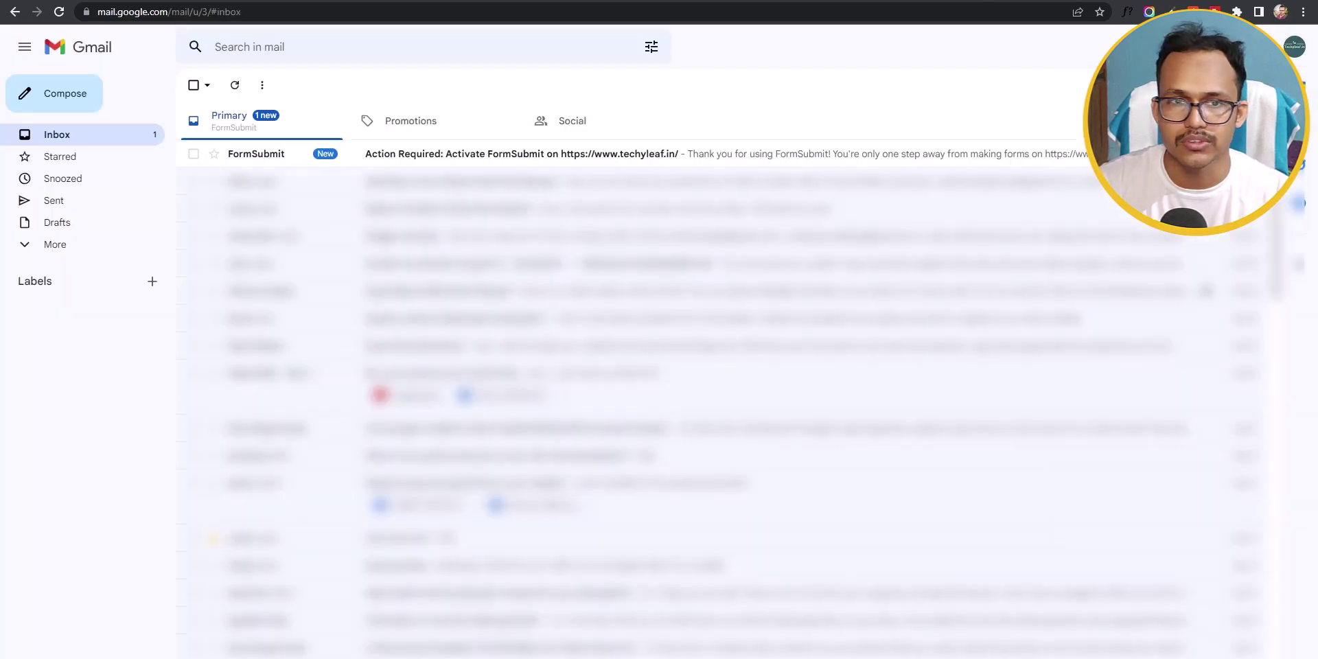
{"action": "left_click", "coordinate": [456, 157]}
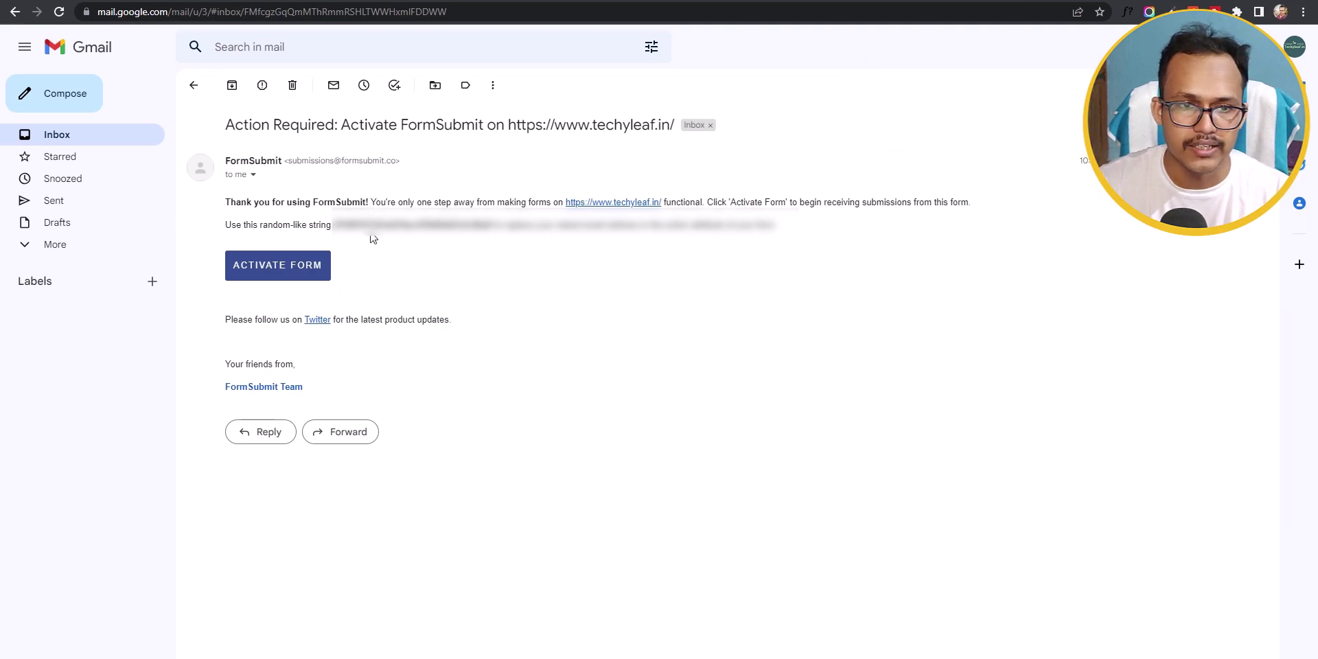
{"action": "left_click", "coordinate": [285, 260]}
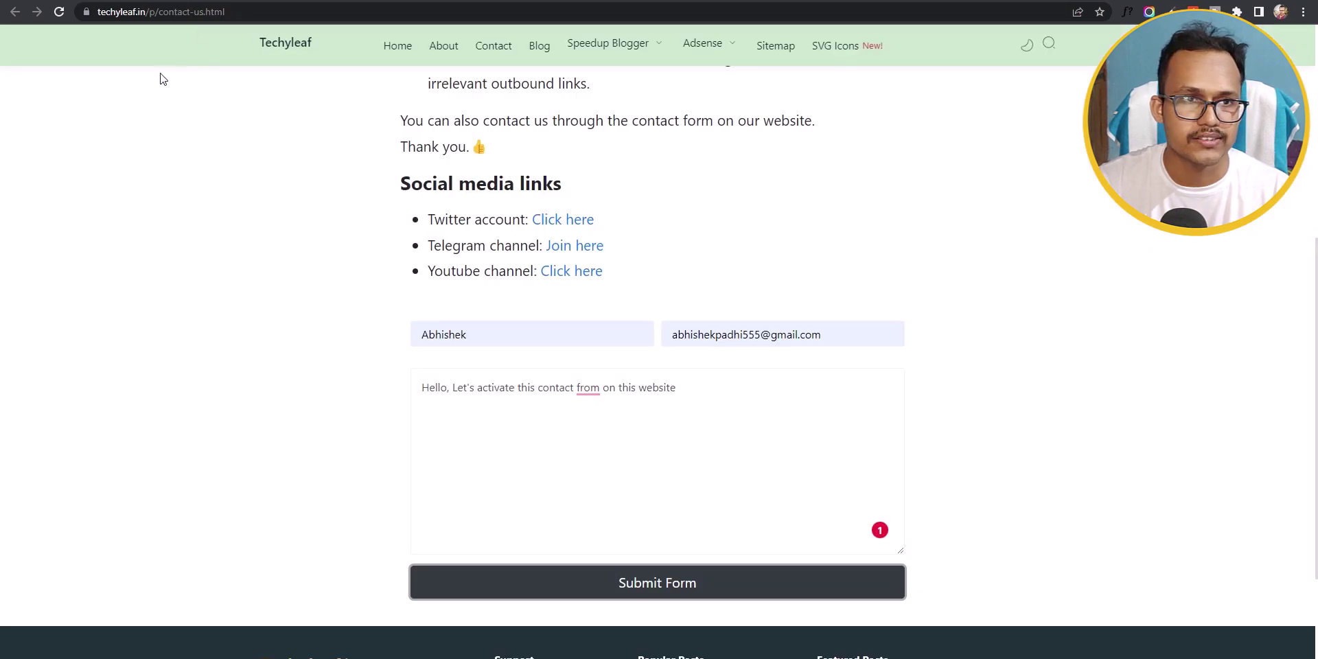
Step: Reload the contact page, autofill name and e-mail, and submit 'Hello. test message 20'
{"action": "left_click", "coordinate": [59, 13]}
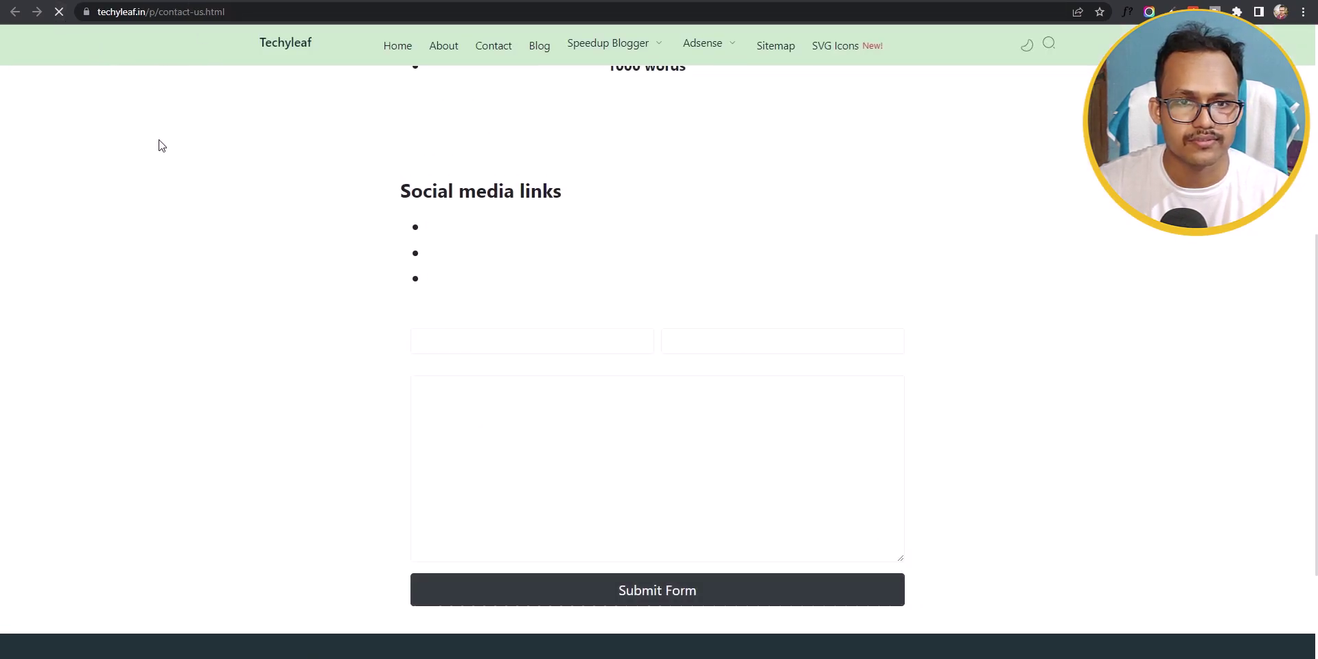
{"action": "left_click", "coordinate": [488, 340]}
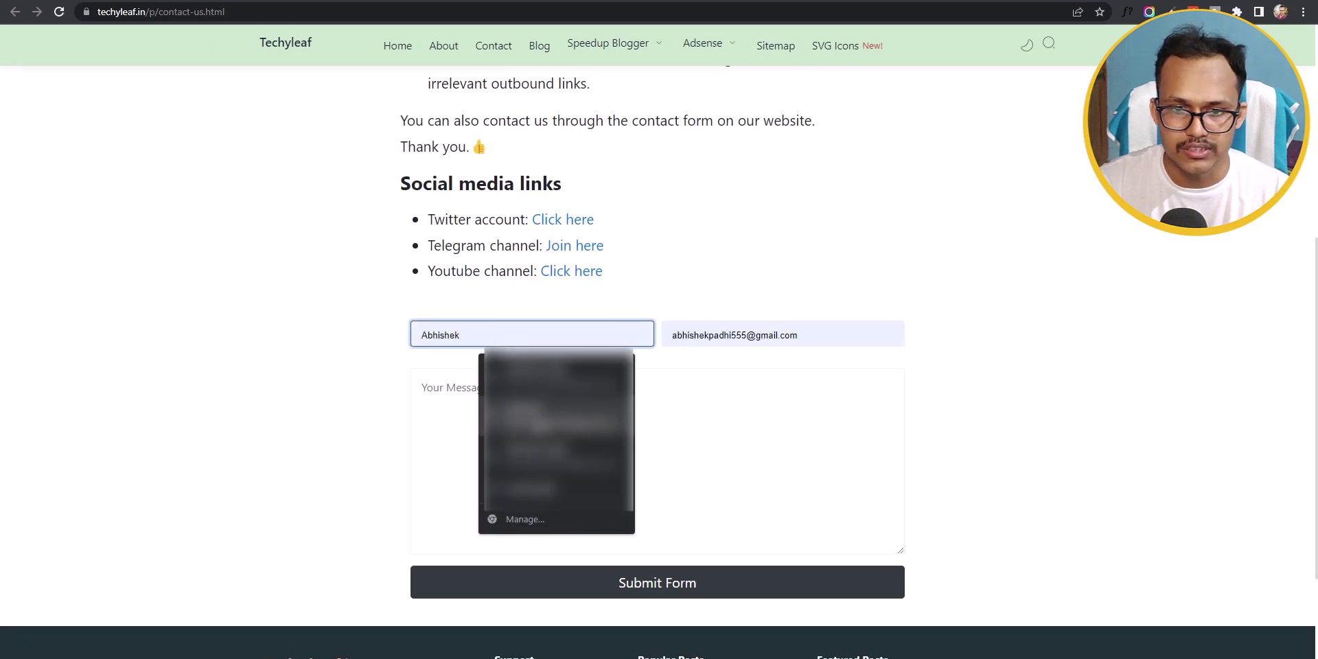
{"action": "left_click", "coordinate": [583, 429]}
{"action": "left_click", "coordinate": [585, 429]}
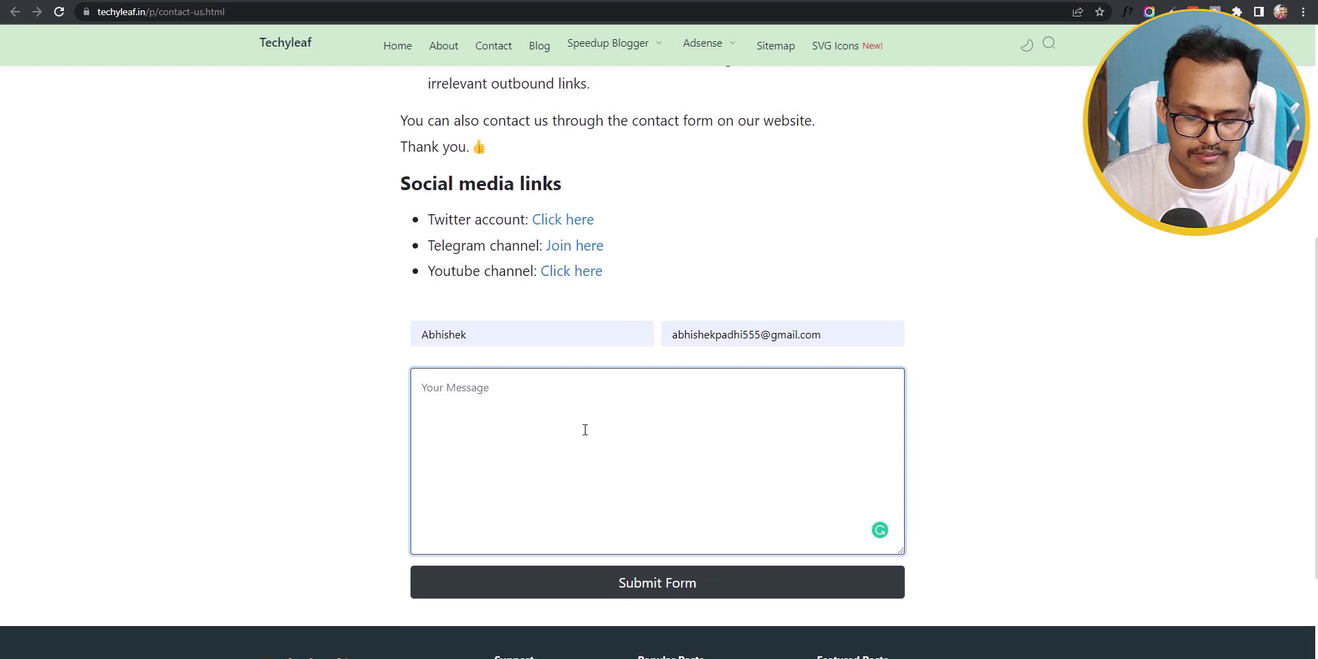
{"action": "type", "text": "Hello"}
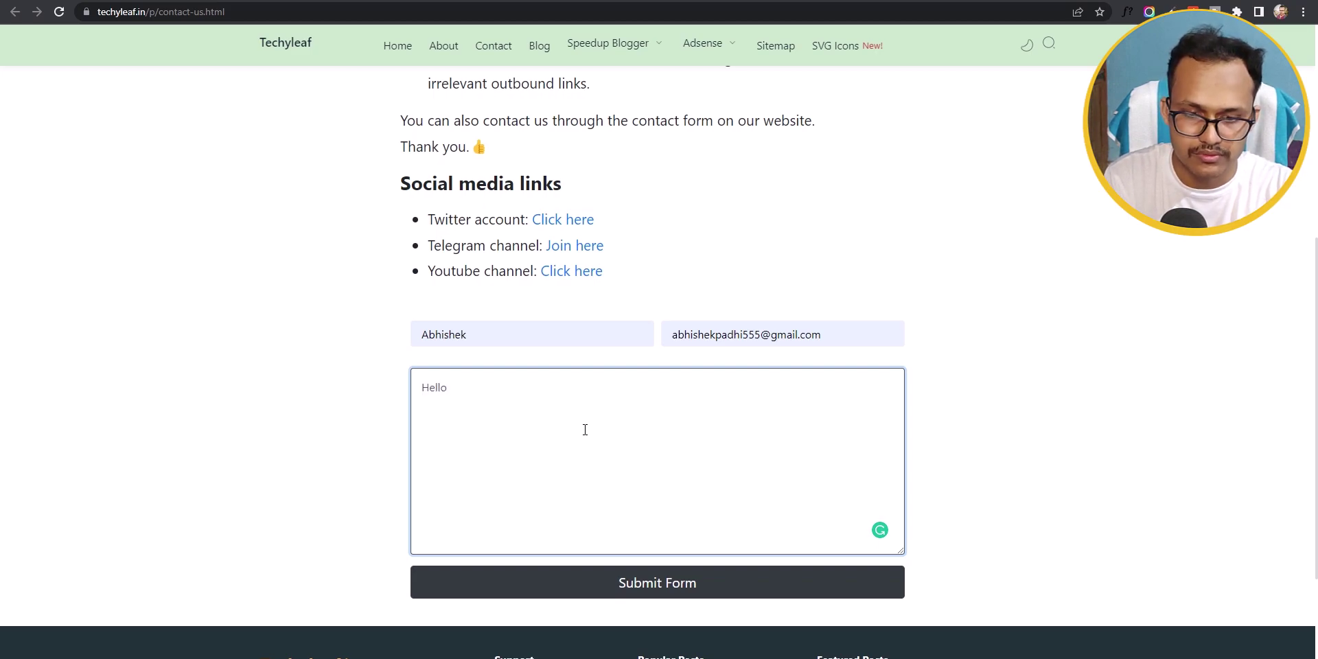
{"action": "type", "text": ". tes"}
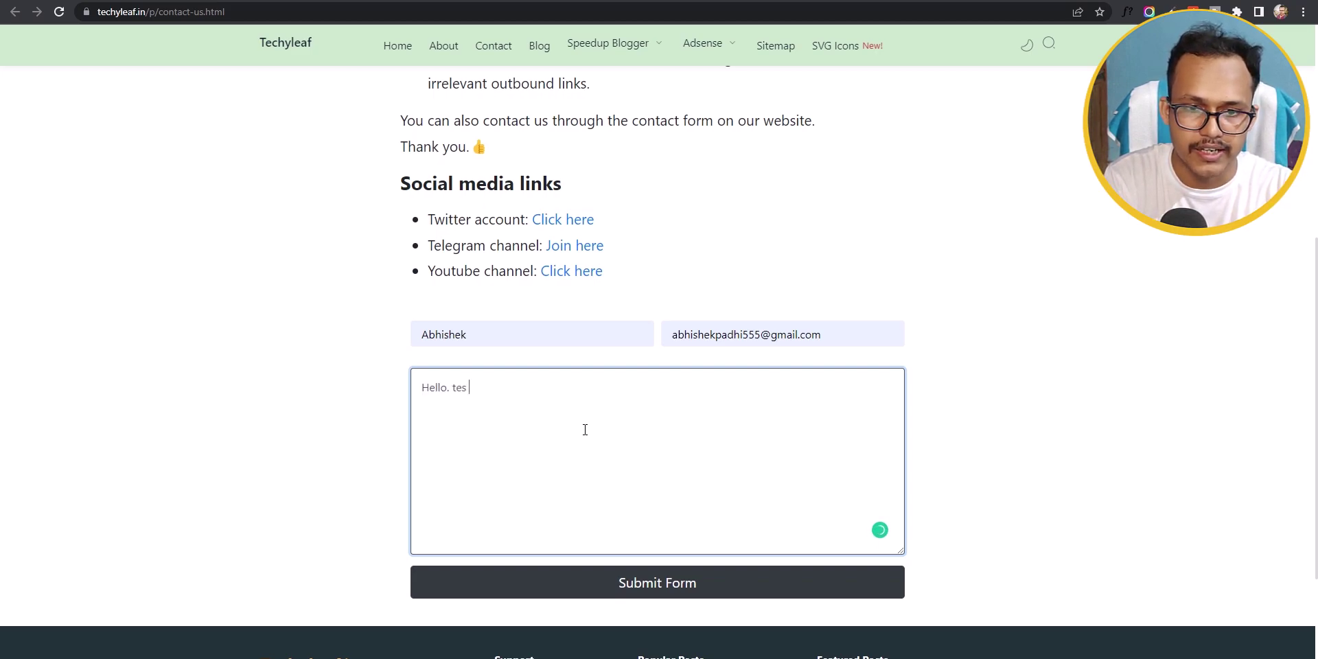
{"action": "type", "text": "t mes"}
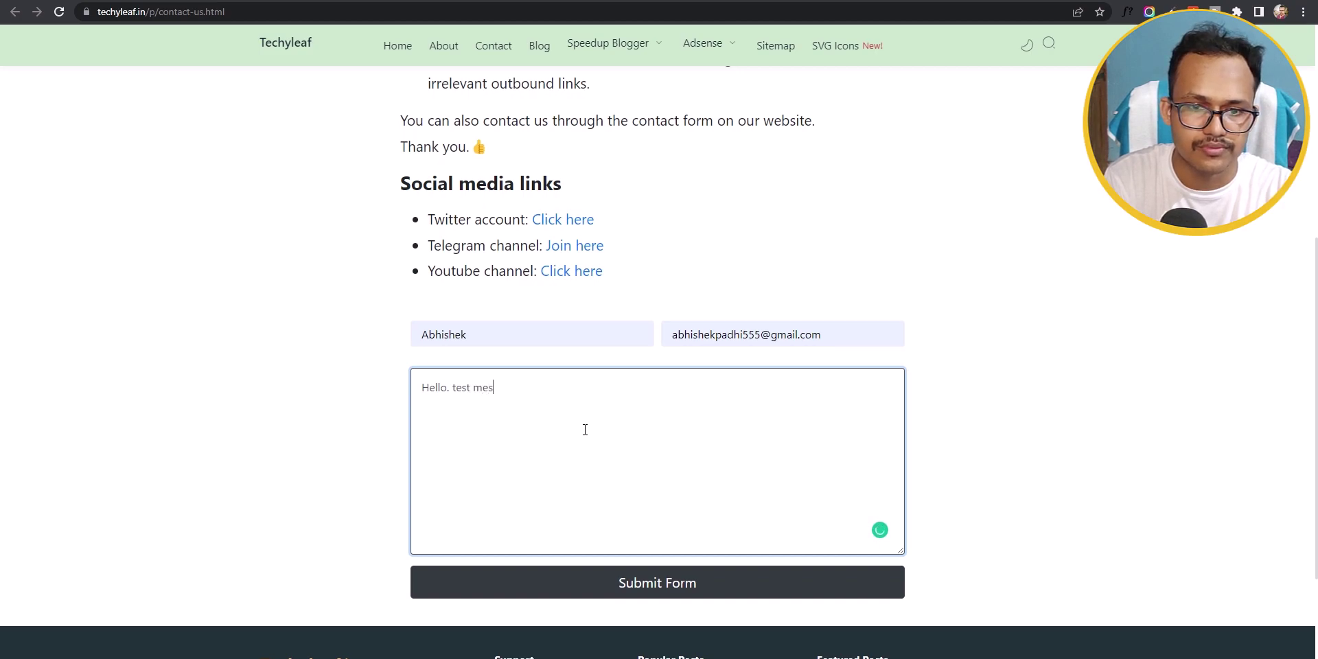
{"action": "type", "text": "sage 20"}
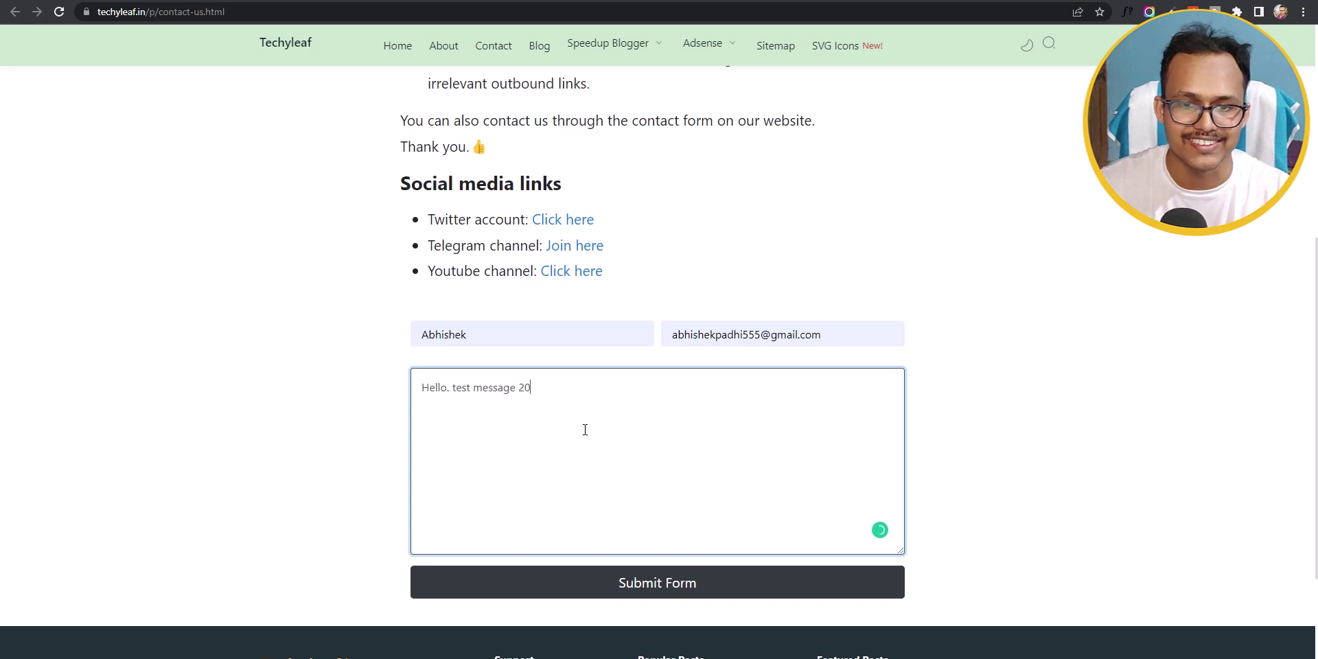
{"action": "left_click", "coordinate": [647, 581]}
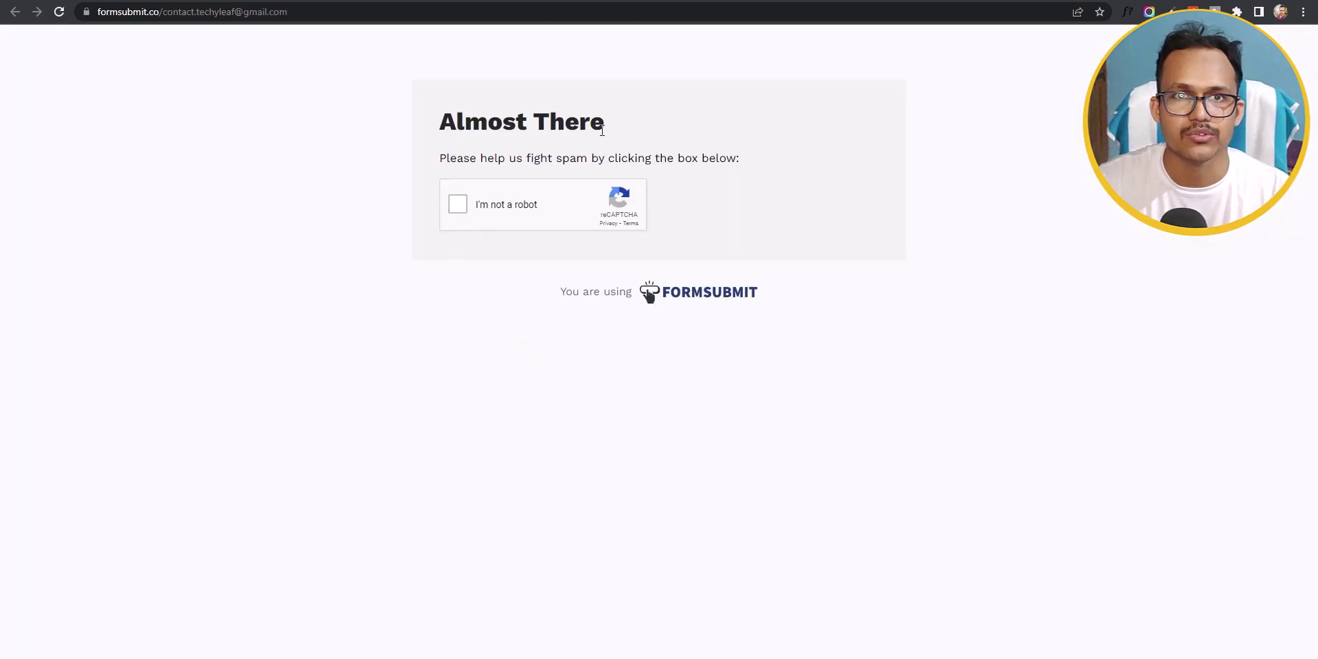
Step: Pass the reCAPTCHA "I'm not a robot" check so FormSubmit accepts the test message
{"action": "left_click", "coordinate": [460, 209]}
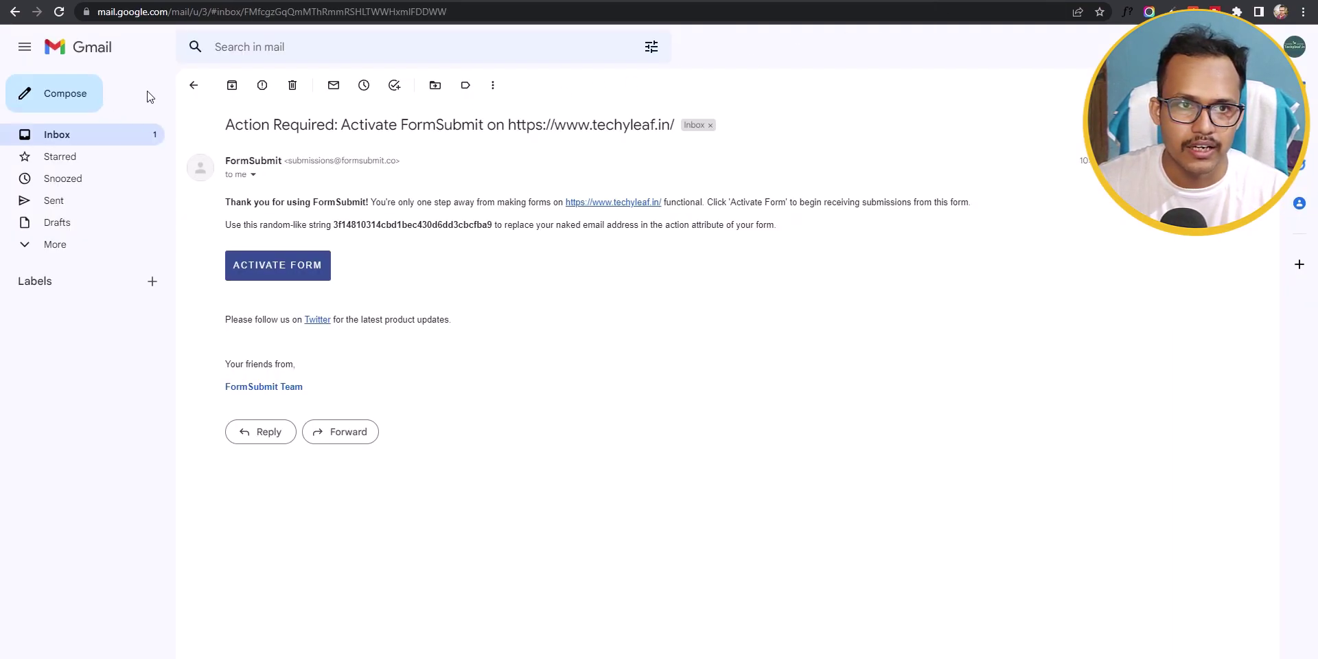
{"action": "left_click", "coordinate": [199, 92]}
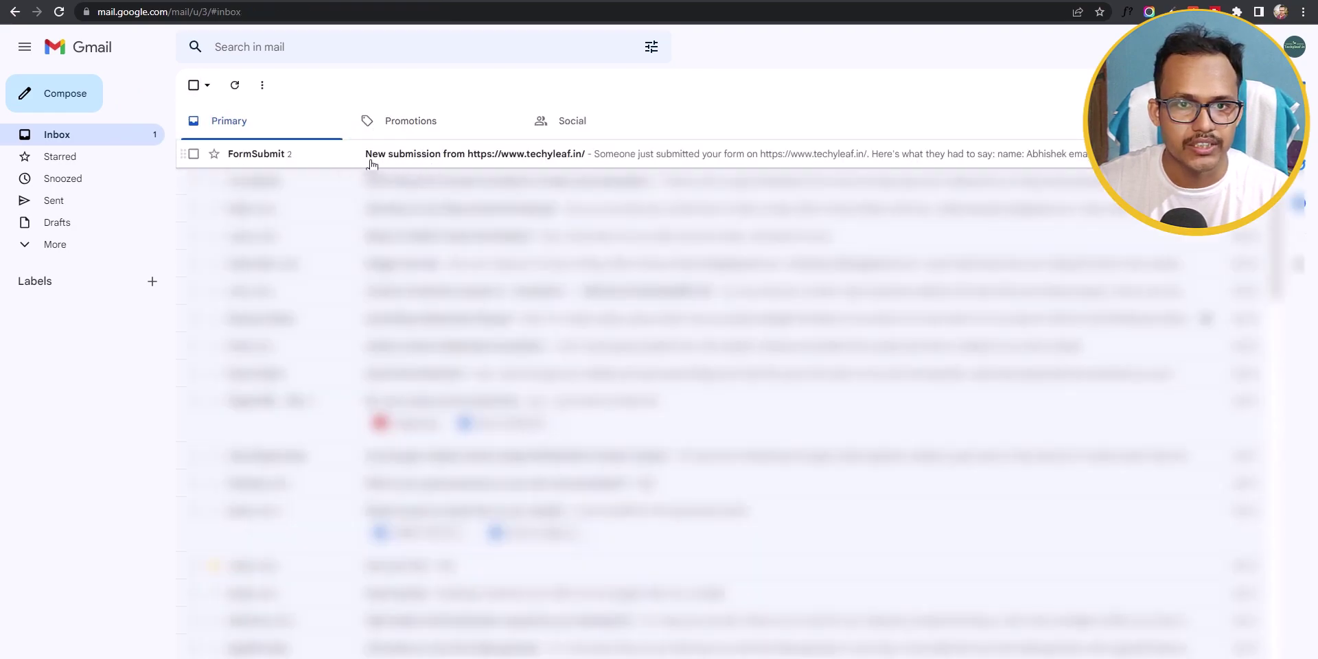
{"action": "left_click", "coordinate": [513, 163]}
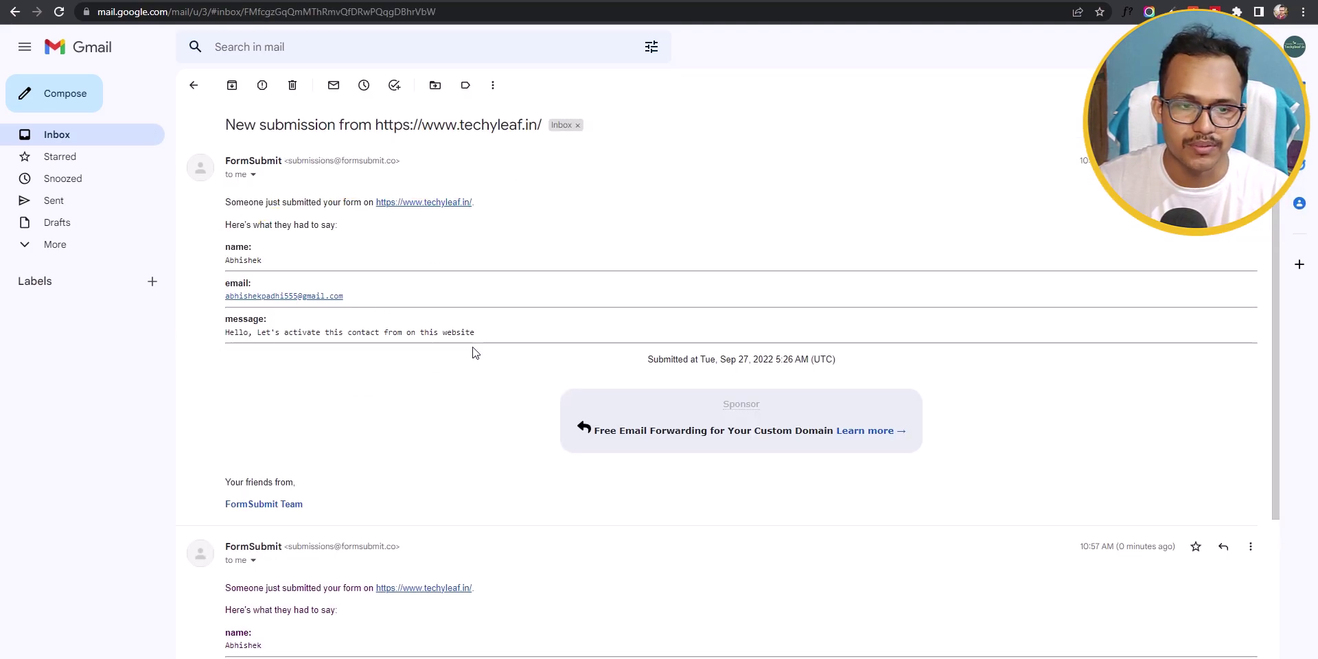
{"action": "scroll", "coordinate": [473, 353], "scroll_direction": "down", "scroll_amount": 3}
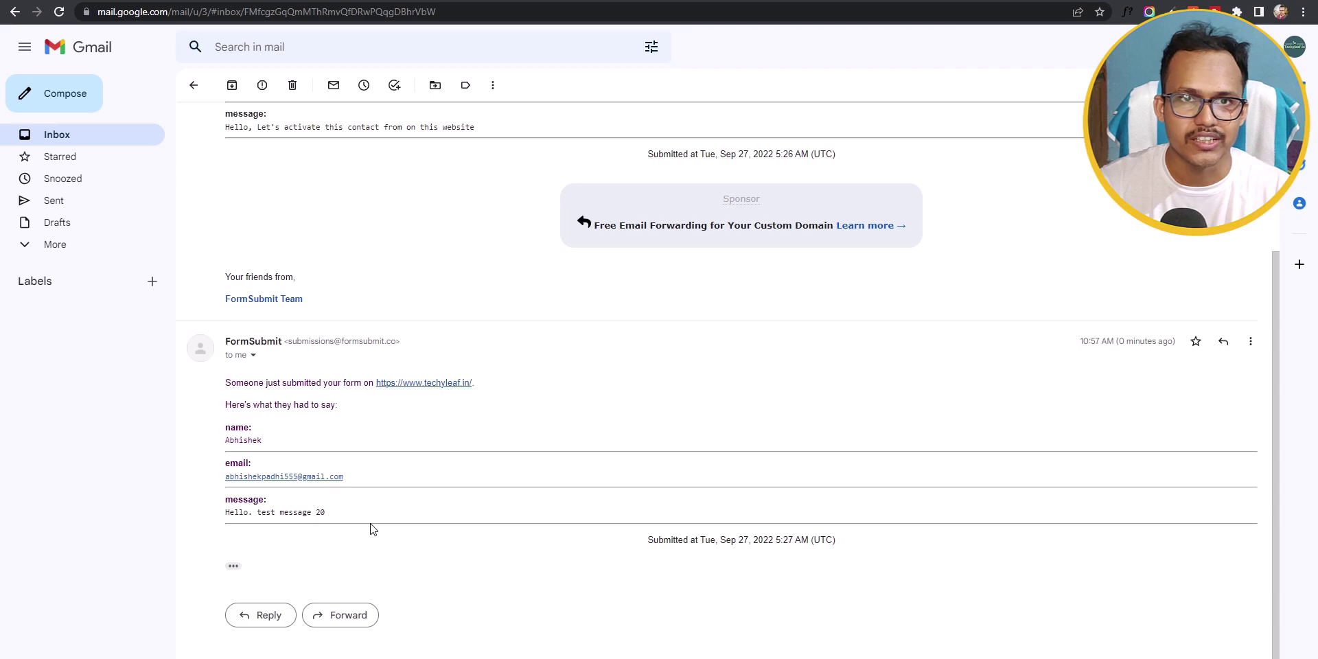
{"action": "scroll", "coordinate": [372, 528], "scroll_direction": "up", "scroll_amount": 3}
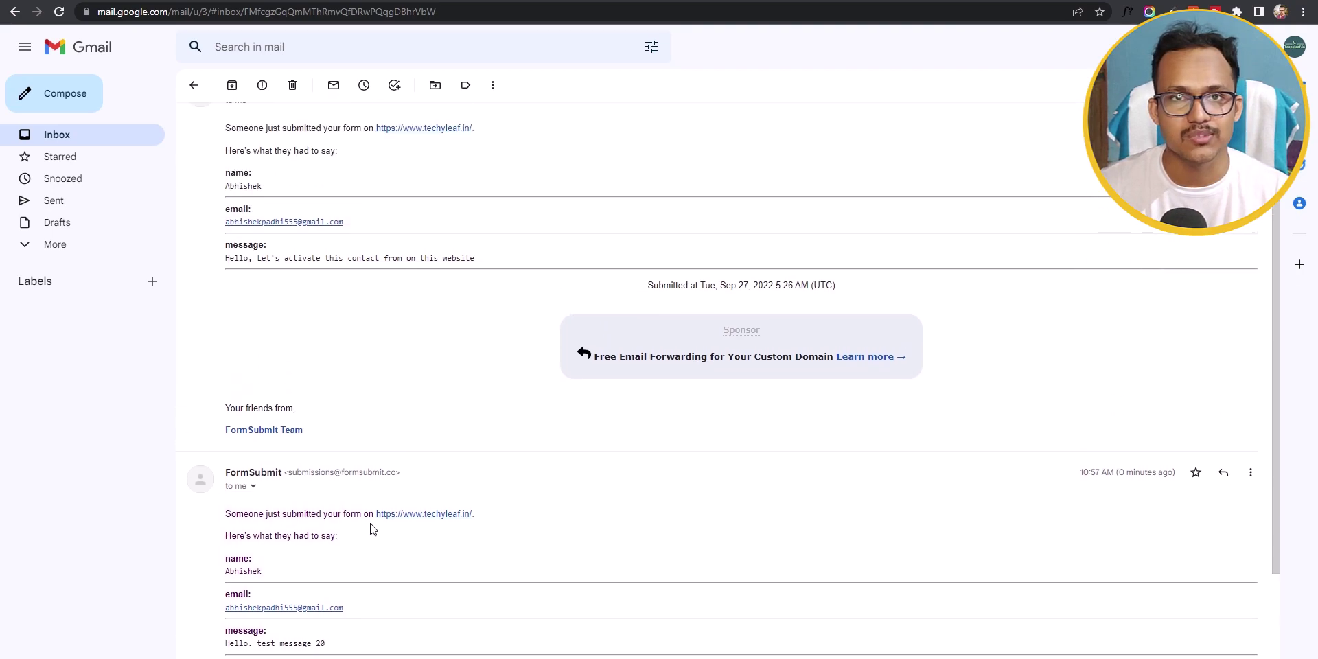